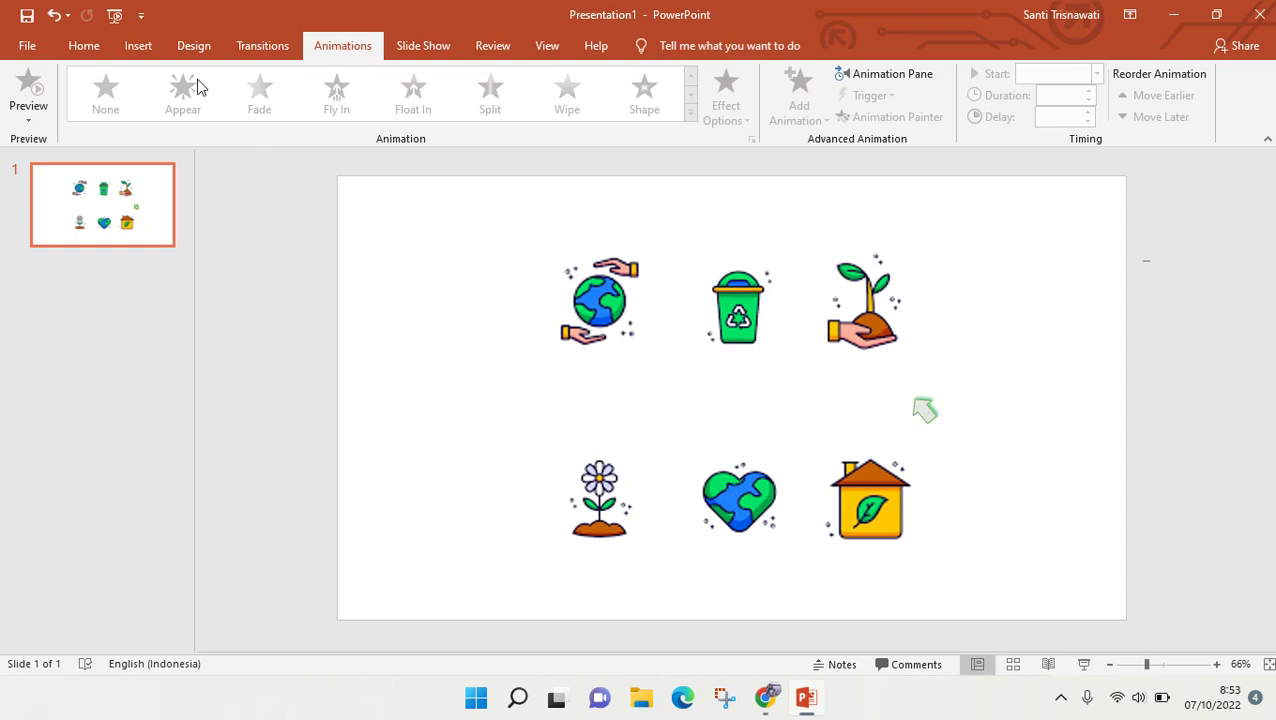
Step: Browse the Insert tab's Shapes gallery and close it without adding any shape
click(88, 46)
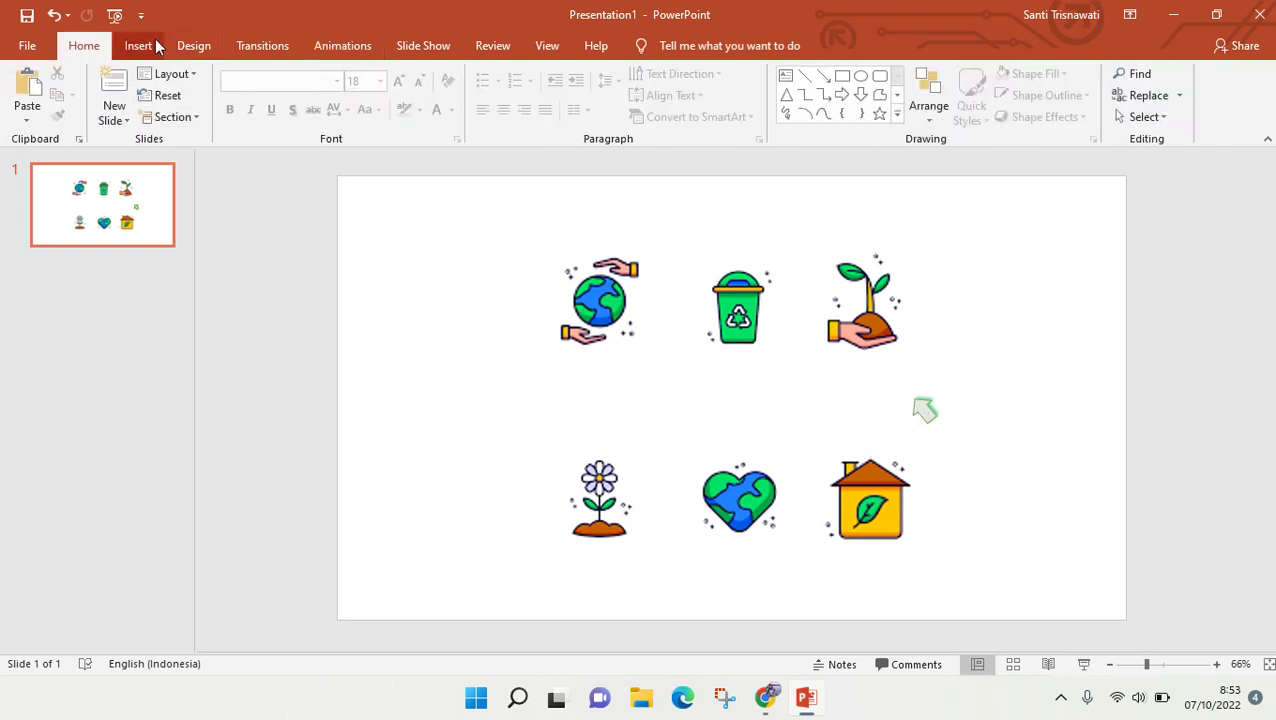
click(138, 46)
click(305, 118)
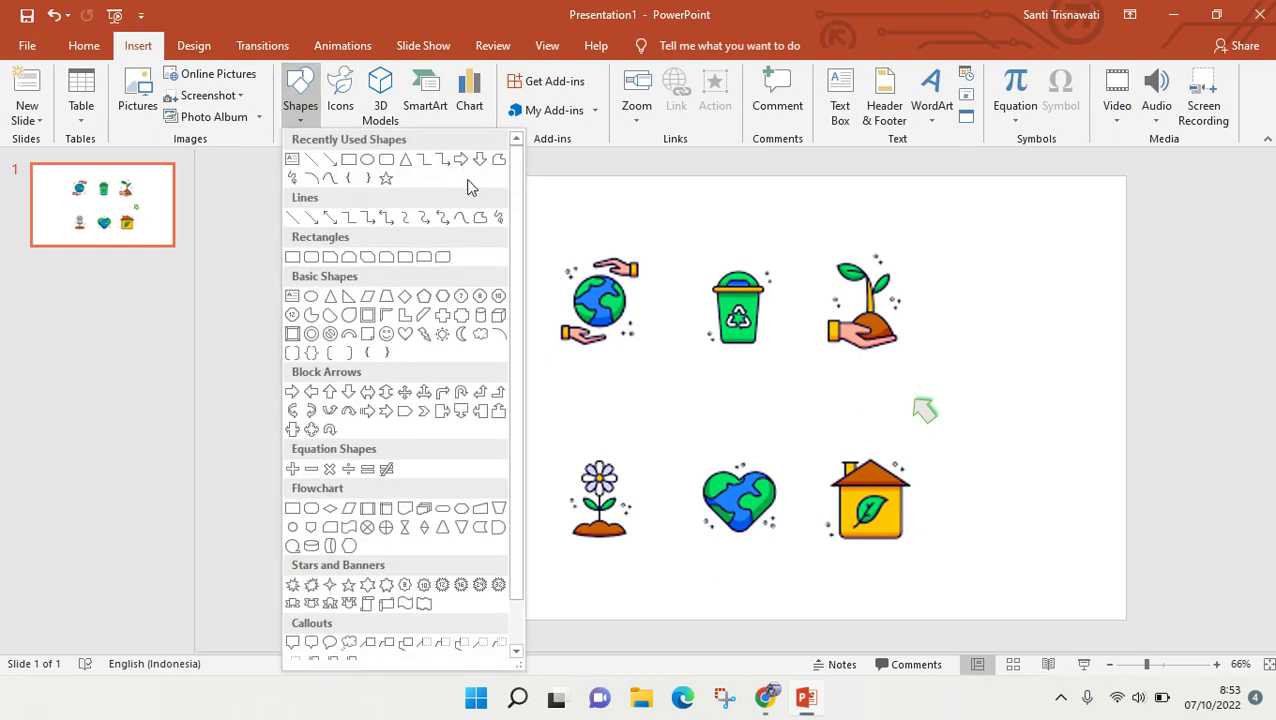
click(1109, 415)
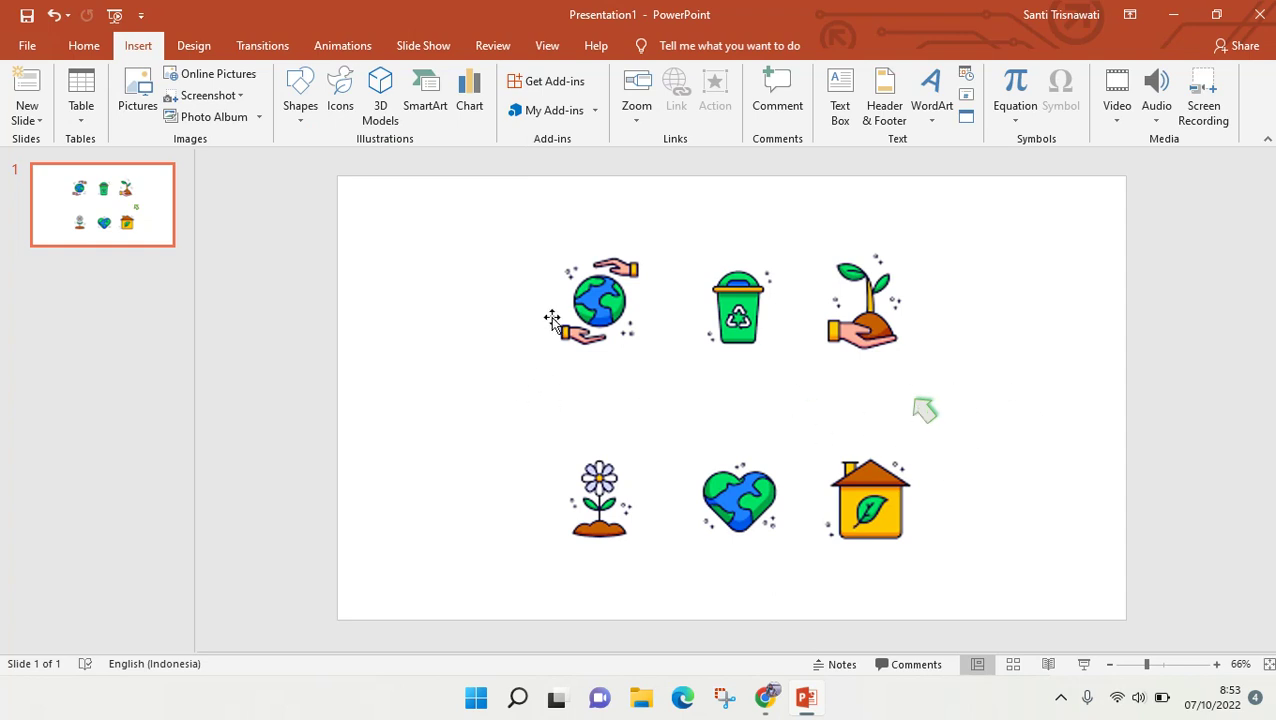
Step: Apply a Teeter emphasis to the earth-in-hands picture with a 0.50-second duration
click(585, 294)
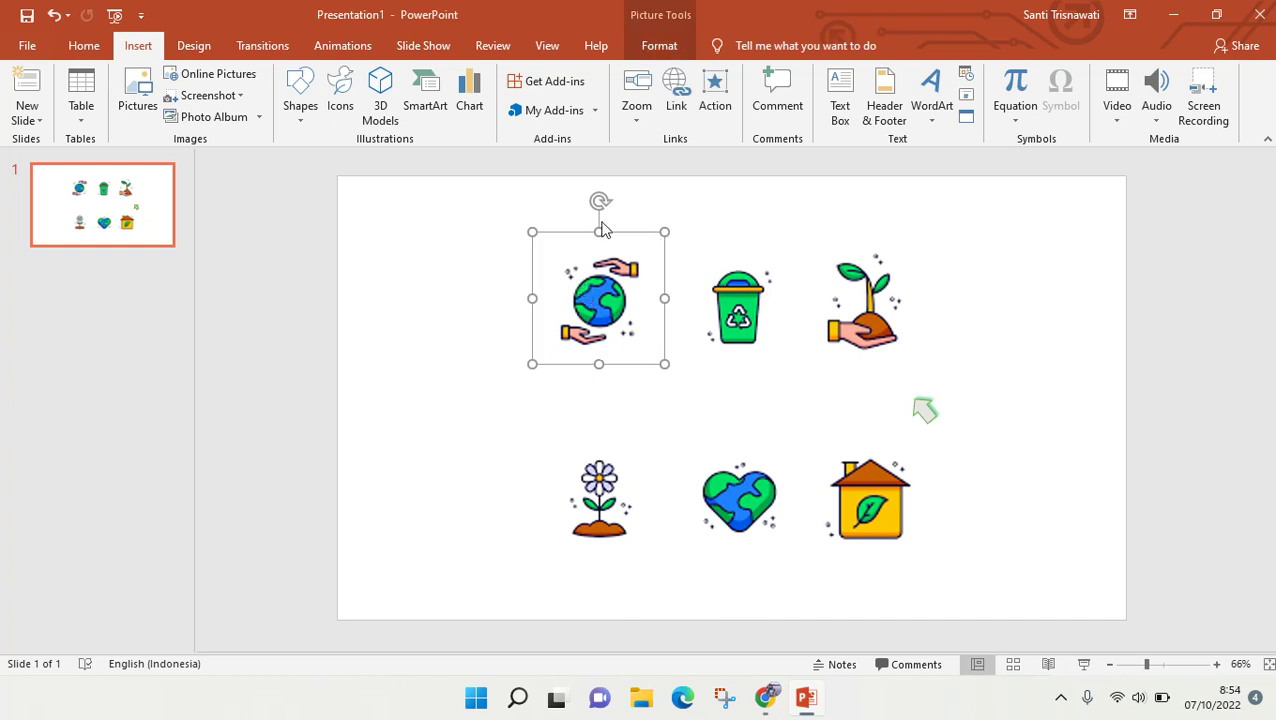
click(340, 48)
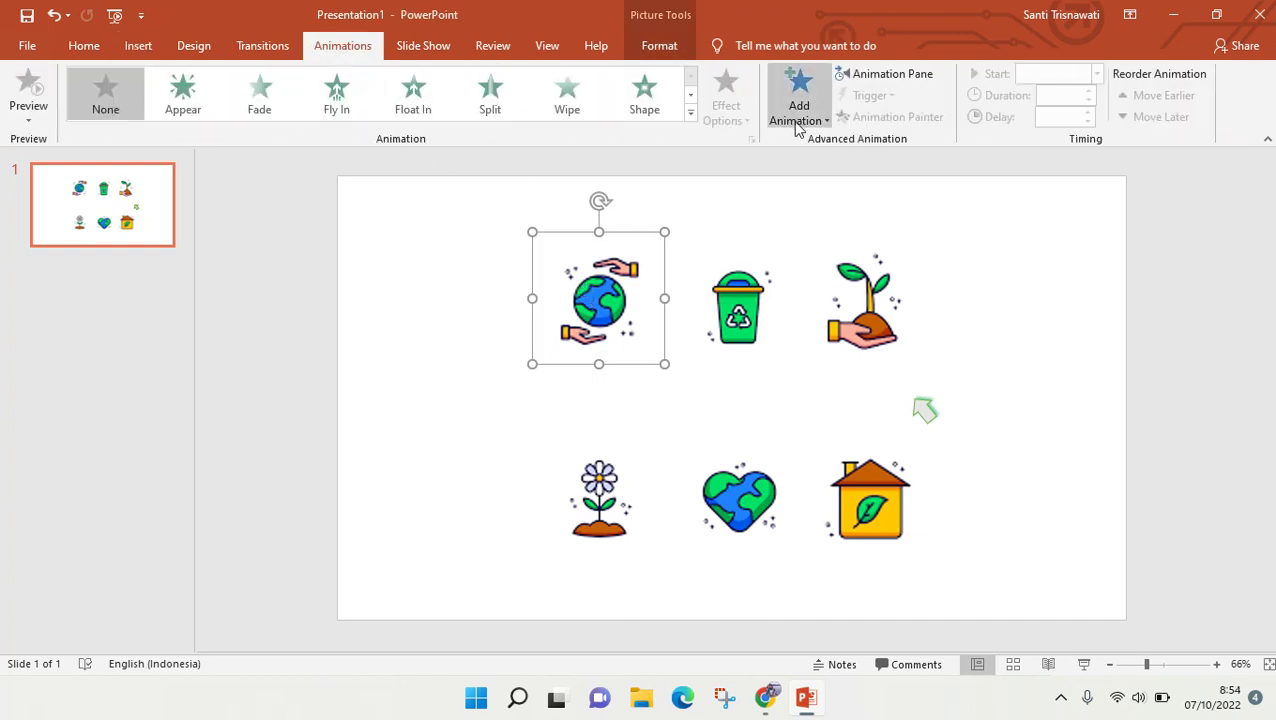
click(795, 120)
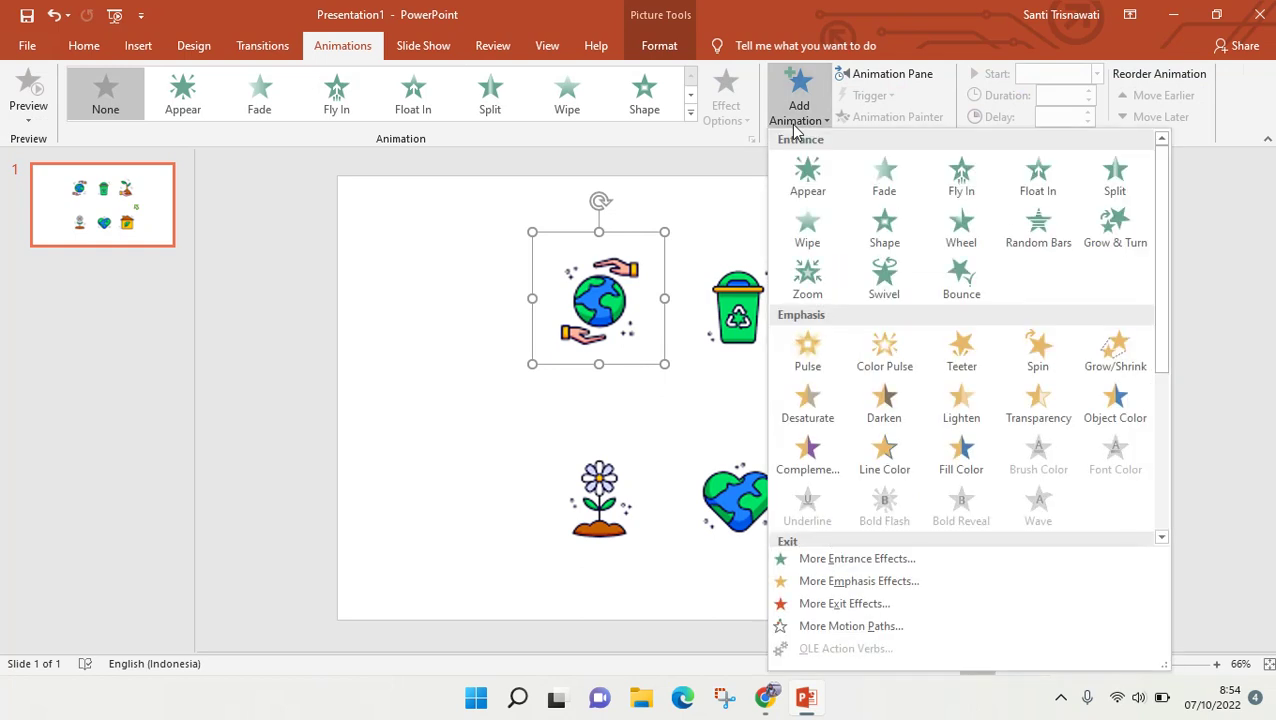
click(963, 360)
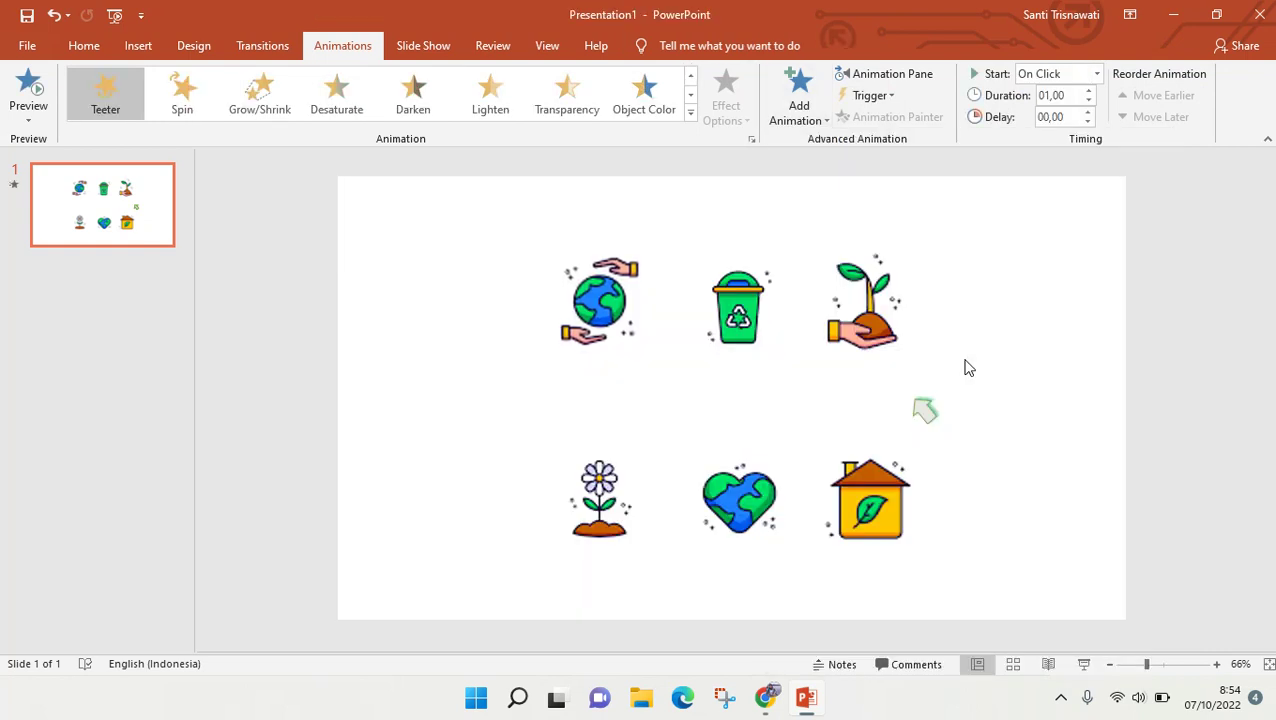
click(1046, 96)
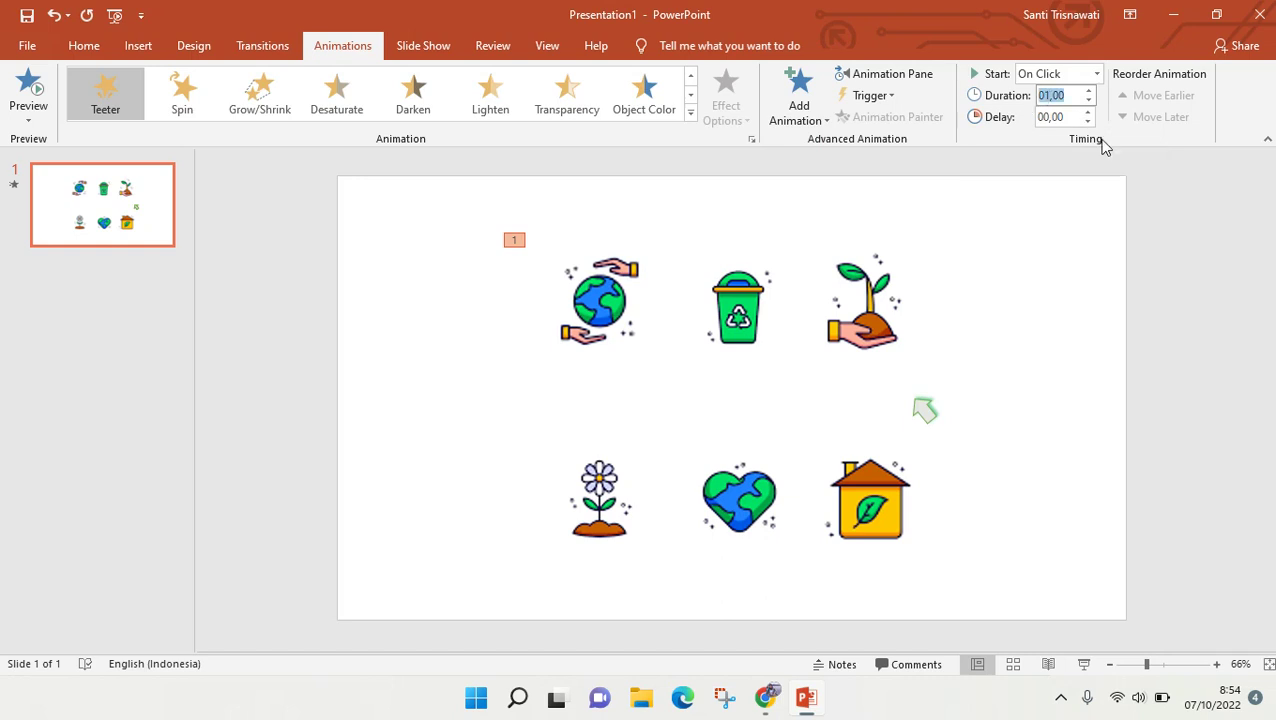
key(BackSpace)
text(00,50)
Step: Move the green arrow below the slide and give it a Lines motion path
click(928, 424)
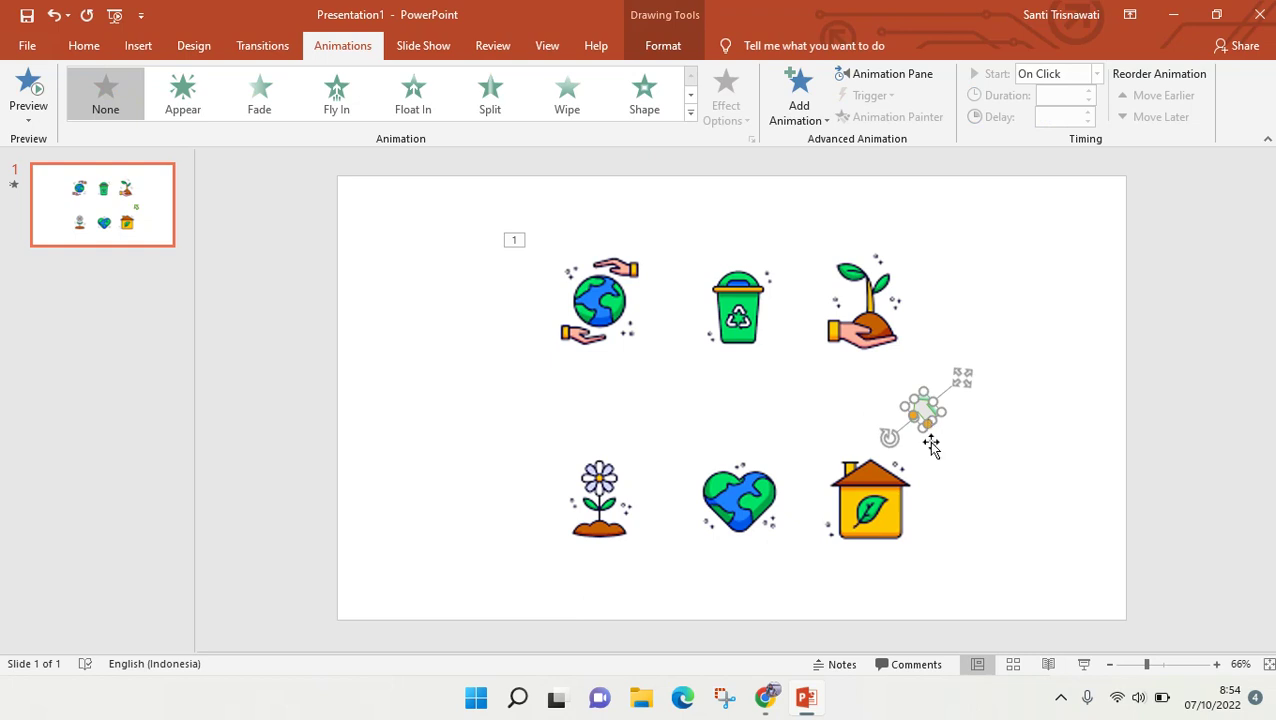
drag(922, 413, 668, 630)
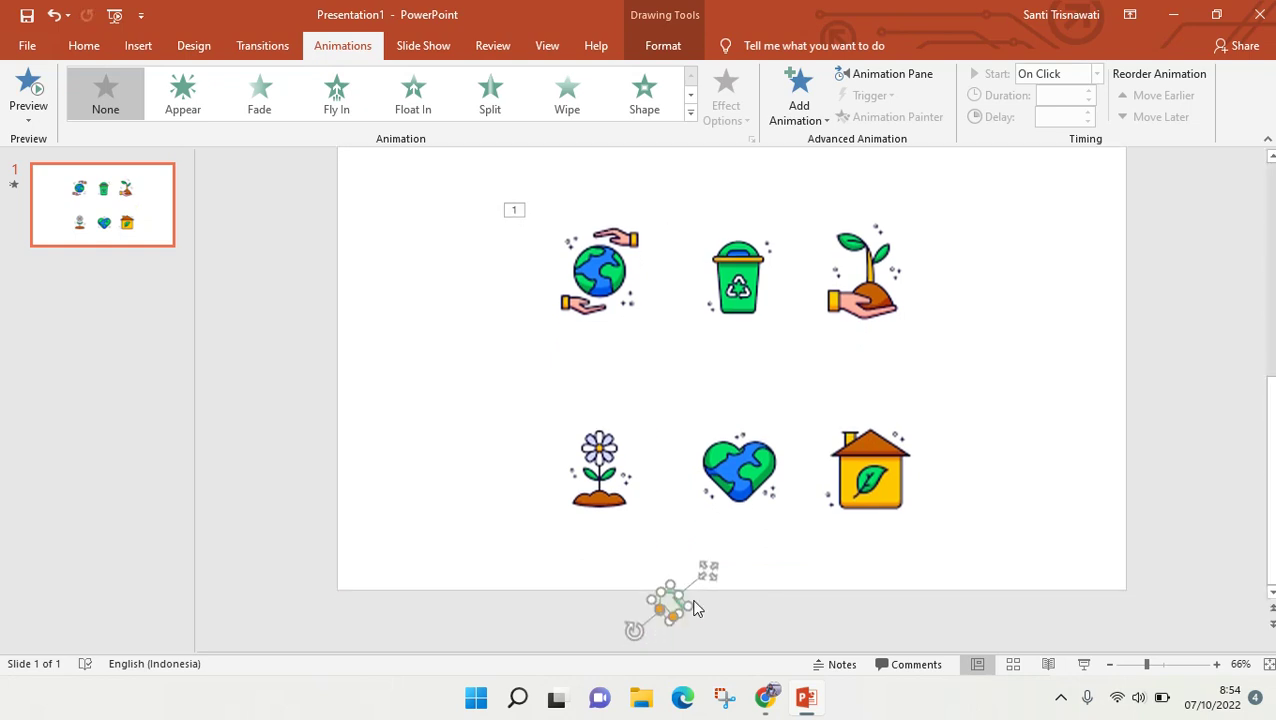
click(801, 111)
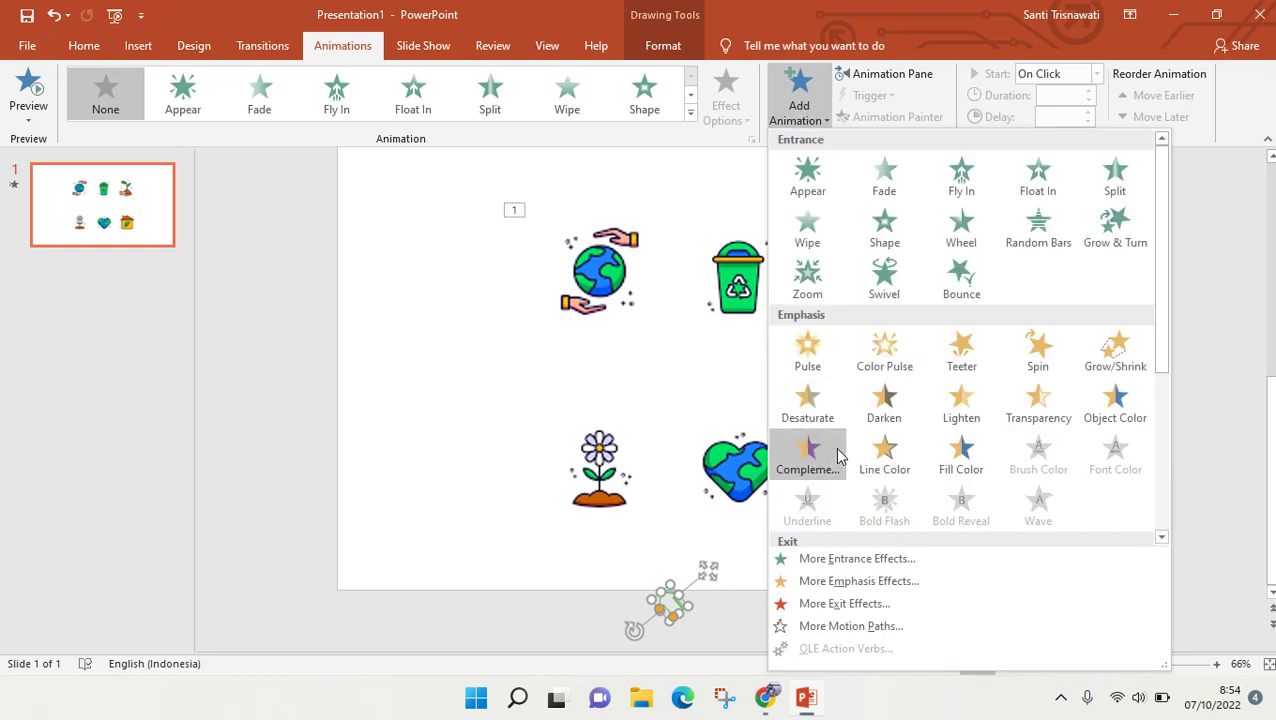
scroll(851, 458, down, 3)
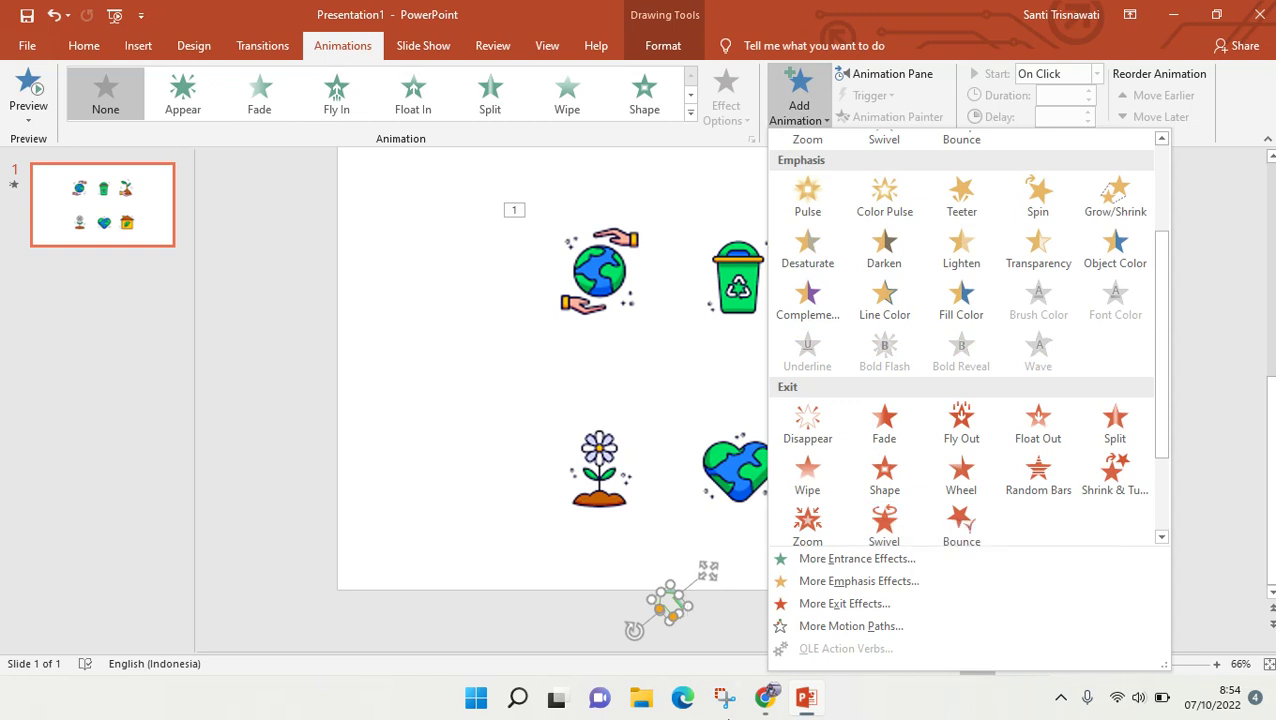
click(901, 716)
click(799, 92)
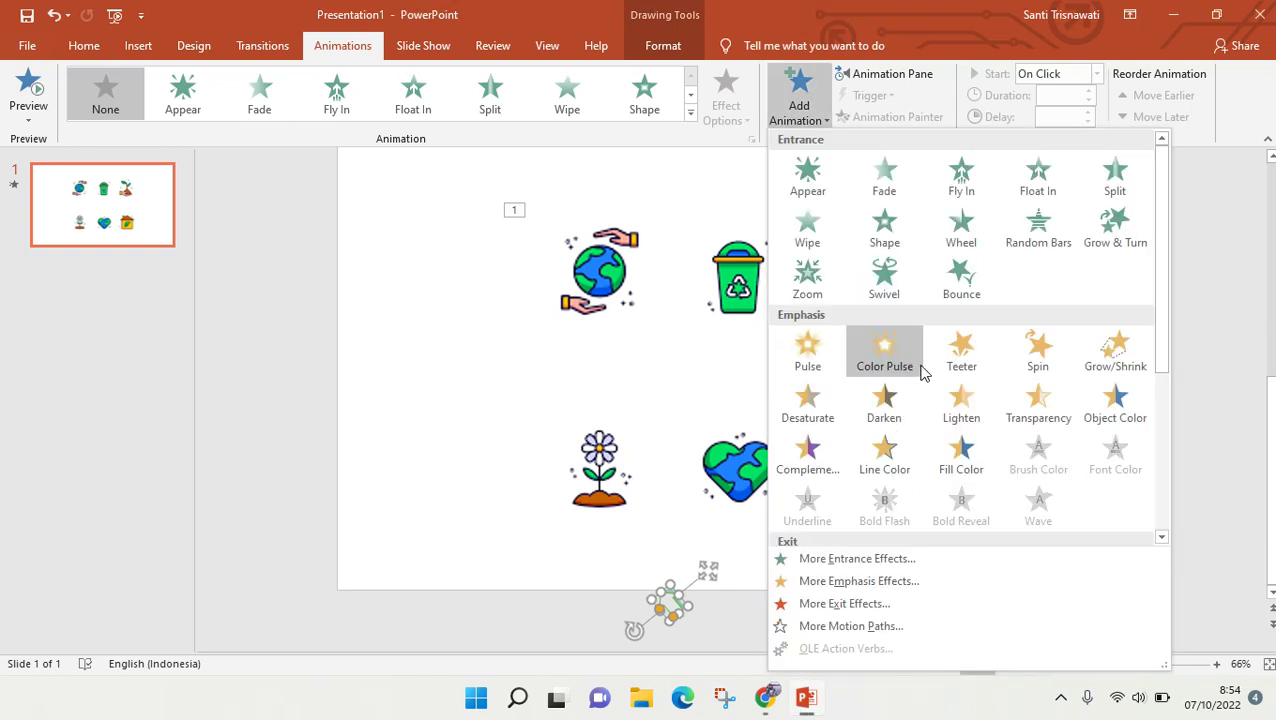
scroll(961, 455, down, 3)
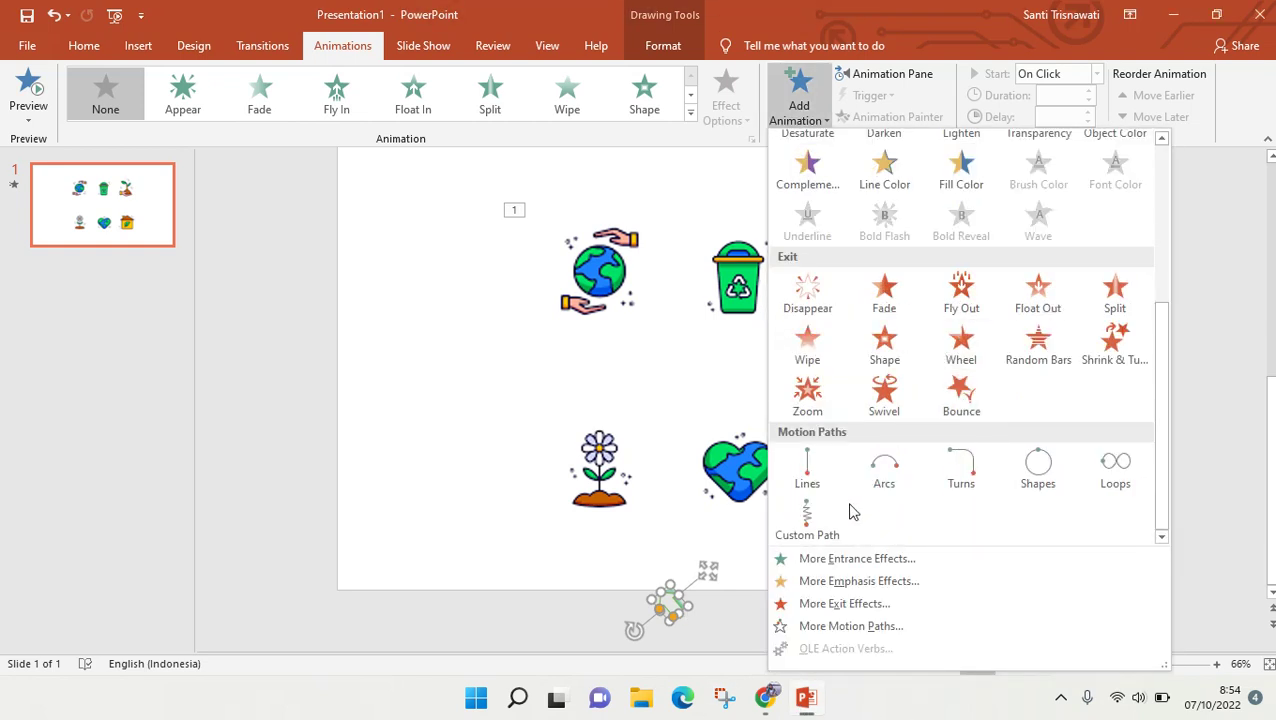
click(810, 470)
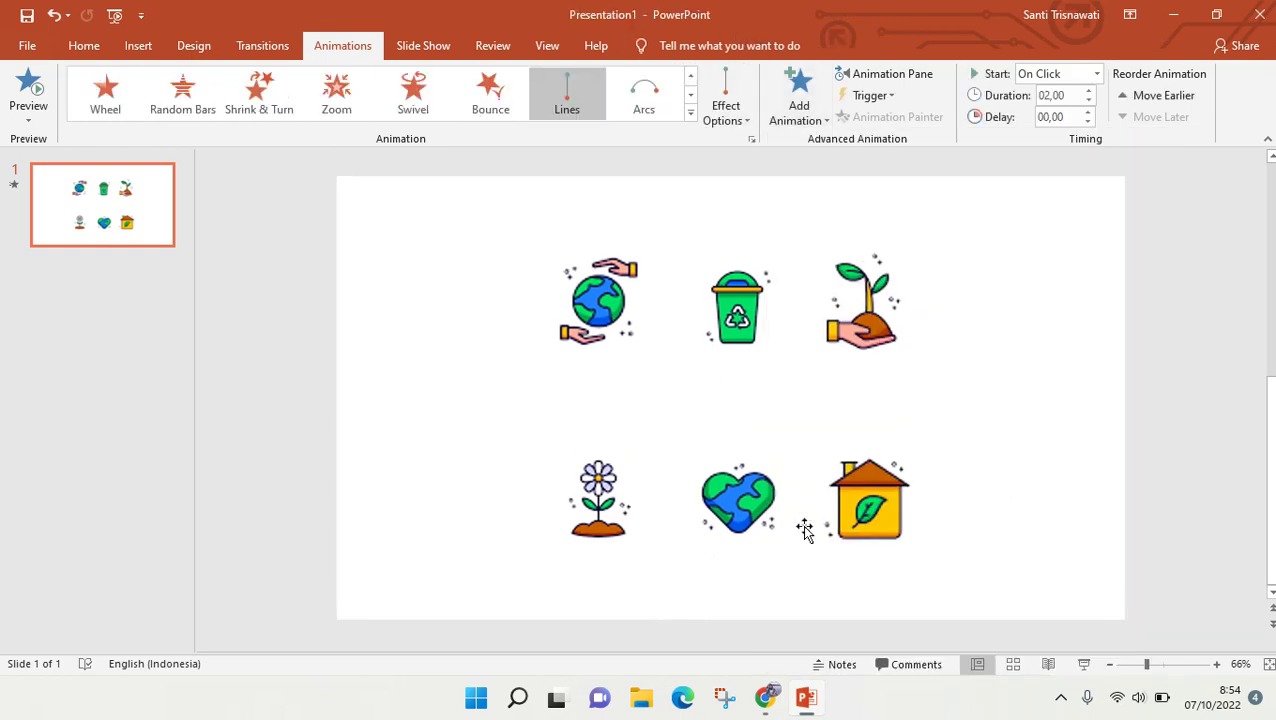
Step: Drag the arrow's motion path end point onto the globe and show the Animation Pane
drag(763, 535, 683, 630)
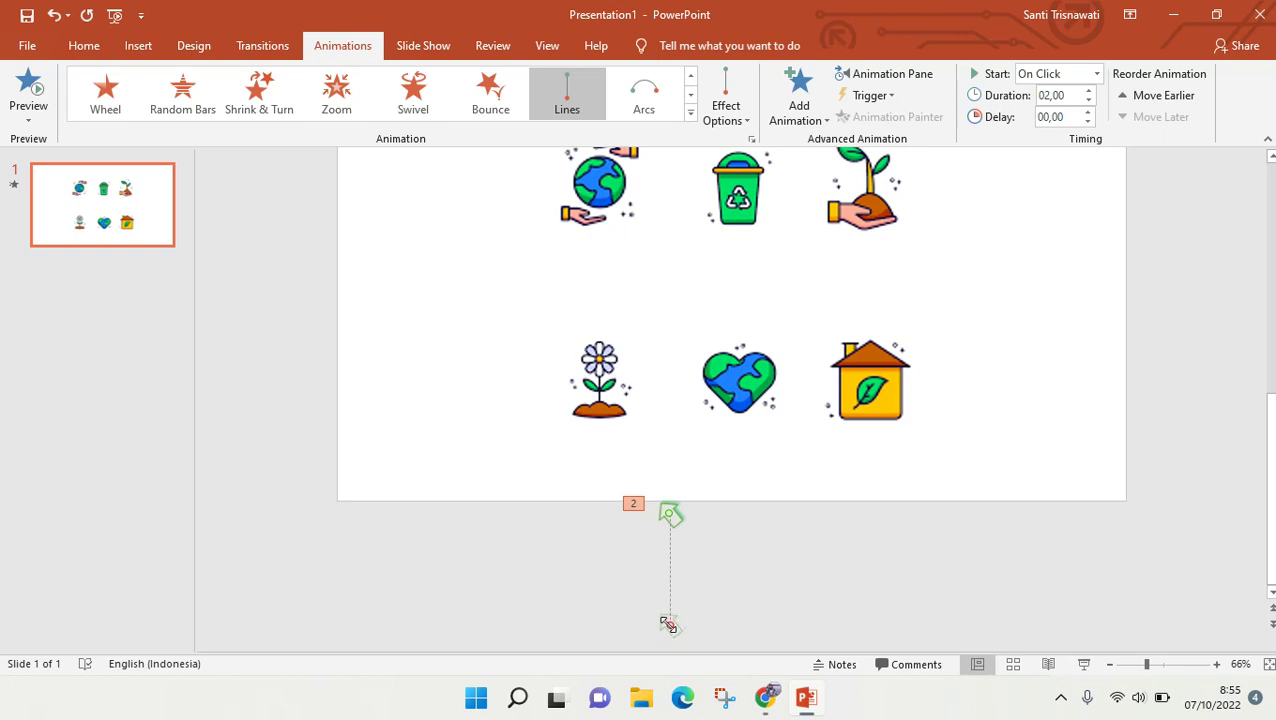
mouse_move(670, 624)
mouse_down()
mouse_move(646, 618)
mouse_move(582, 279)
mouse_move(606, 194)
mouse_up()
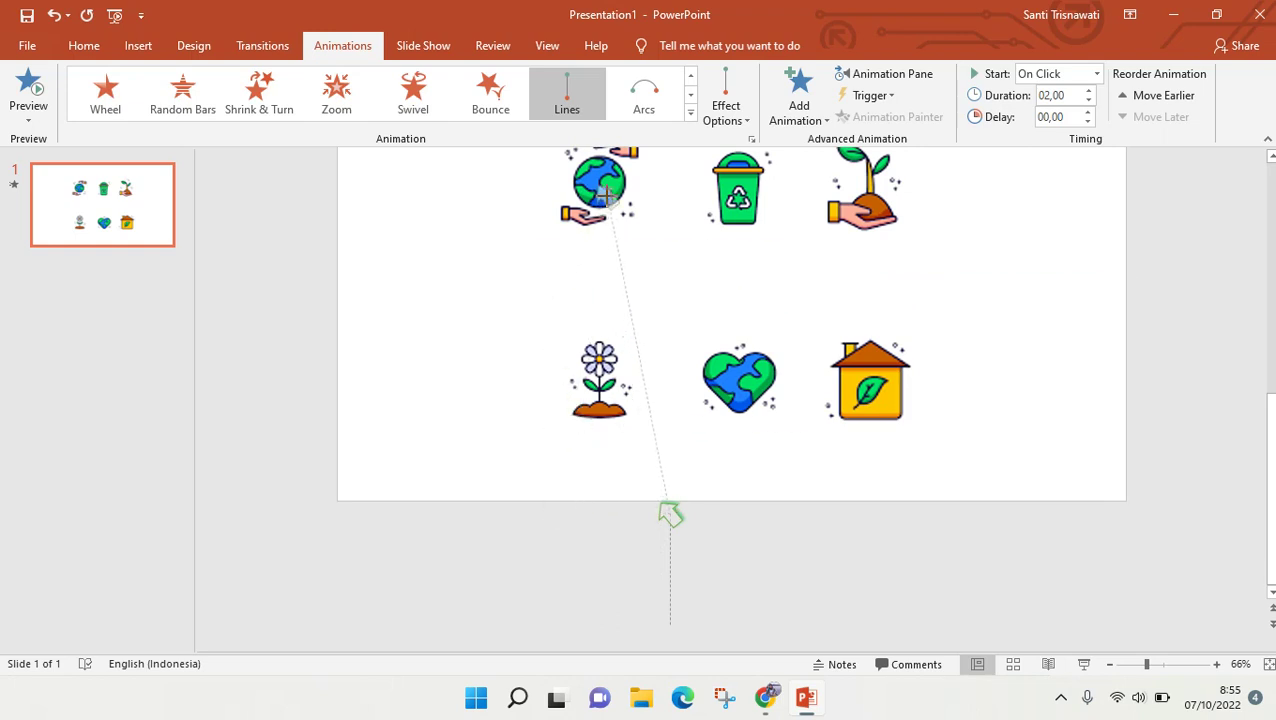
drag(606, 196, 606, 196)
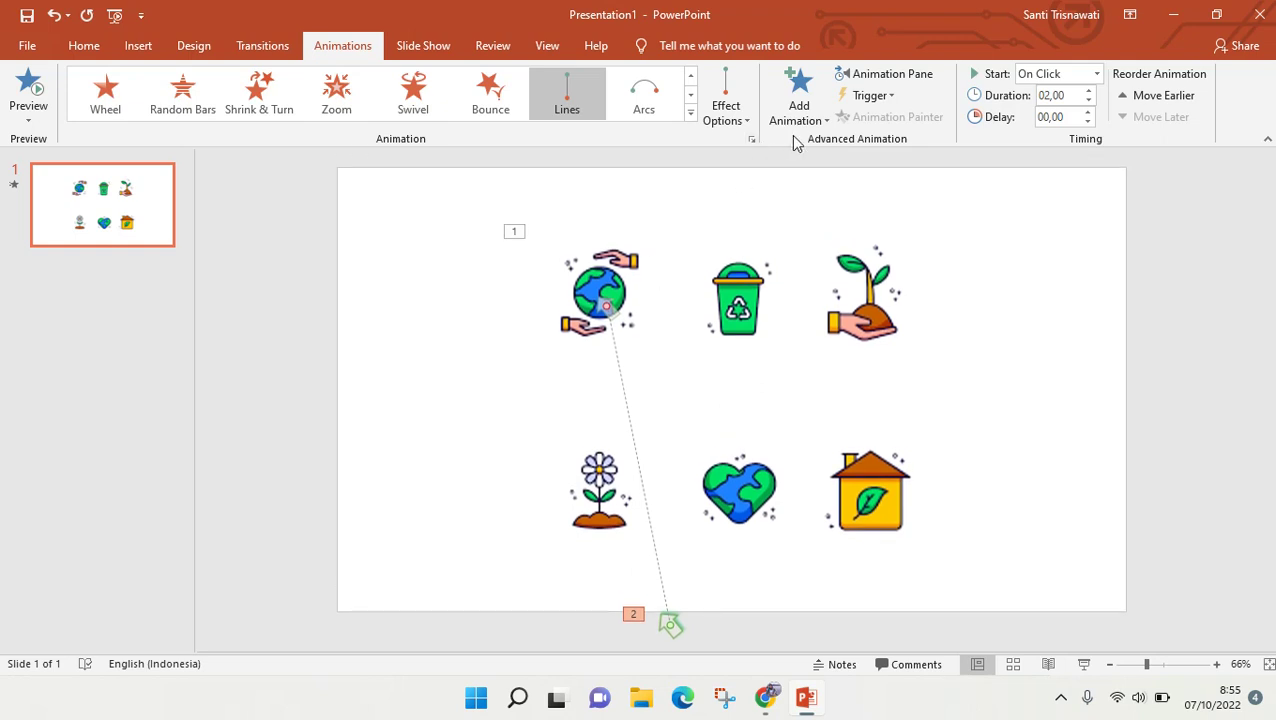
click(893, 72)
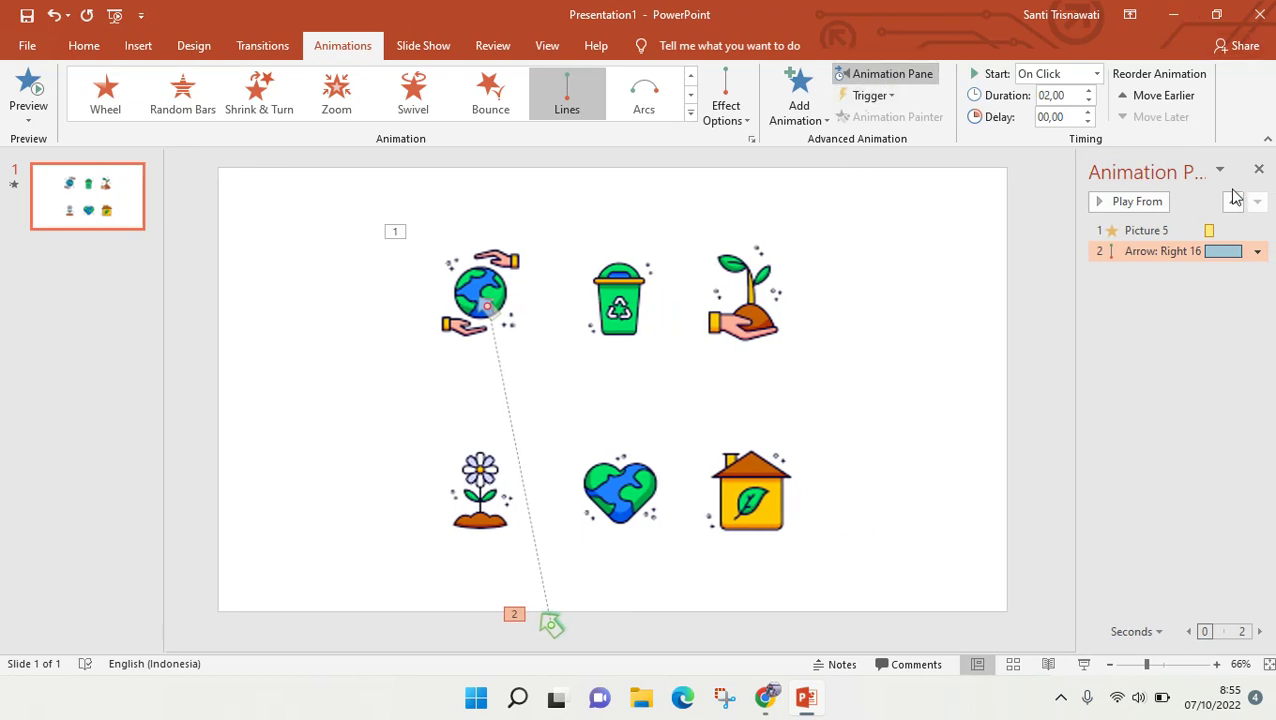
Step: Set the Arrow: Right 16 Lines motion path to Start After Previous
click(1257, 251)
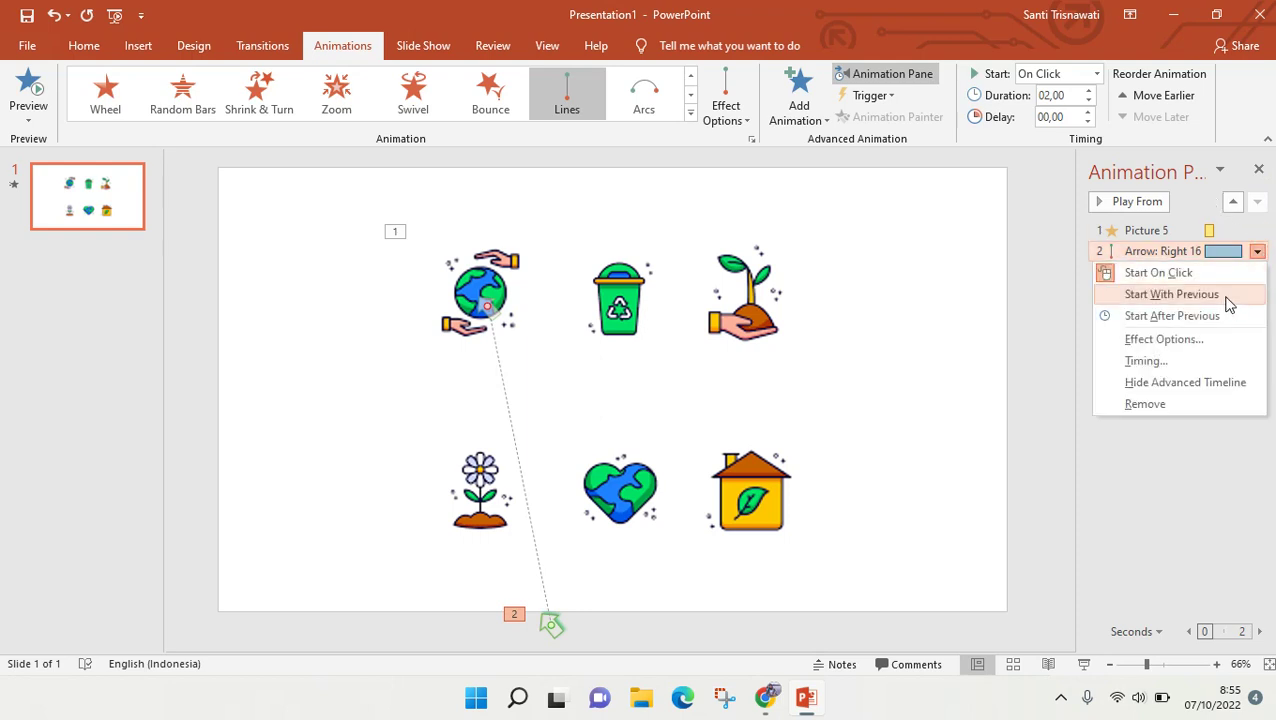
click(1172, 316)
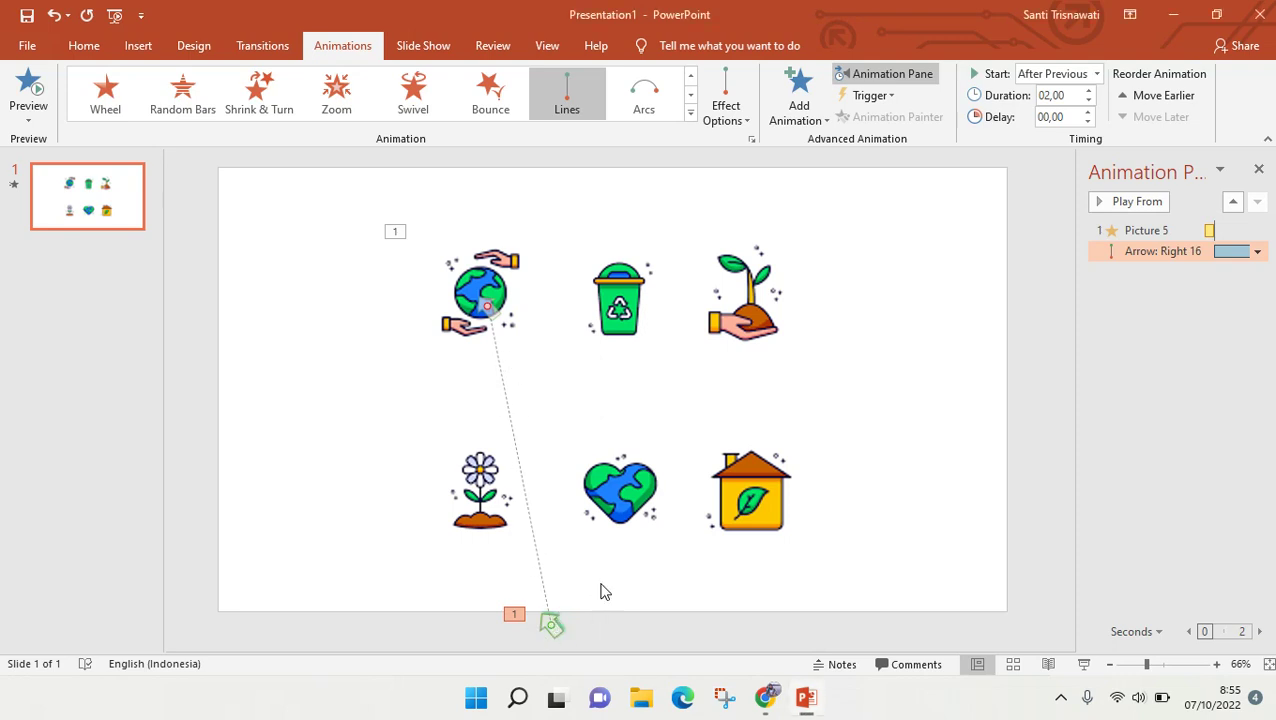
Step: Add a Pulse emphasis to the arrow and another to the globe picture
click(821, 112)
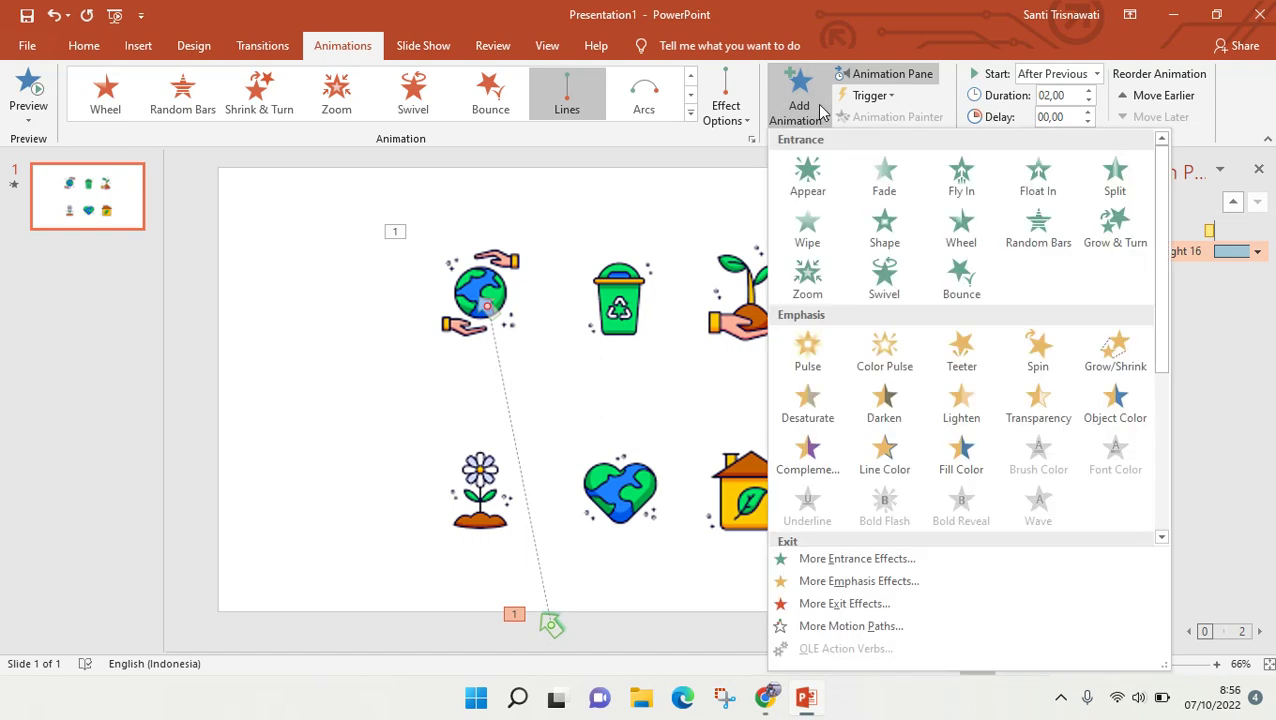
click(807, 355)
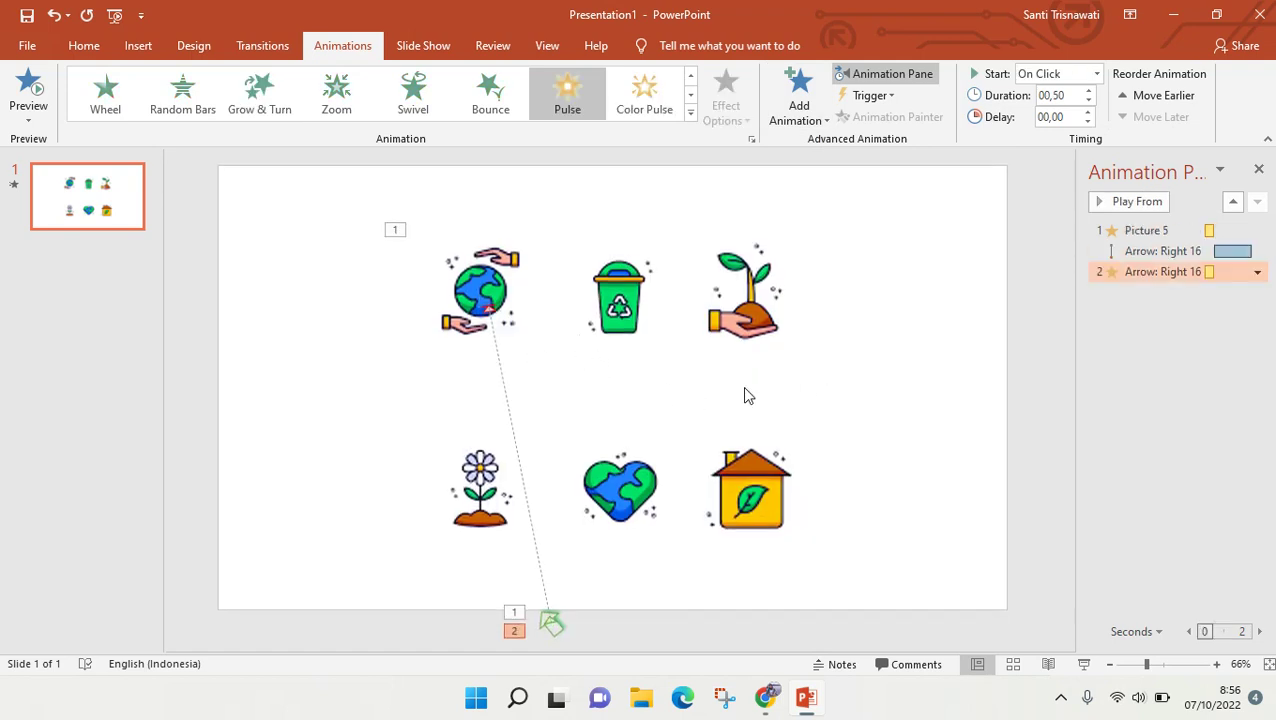
click(502, 296)
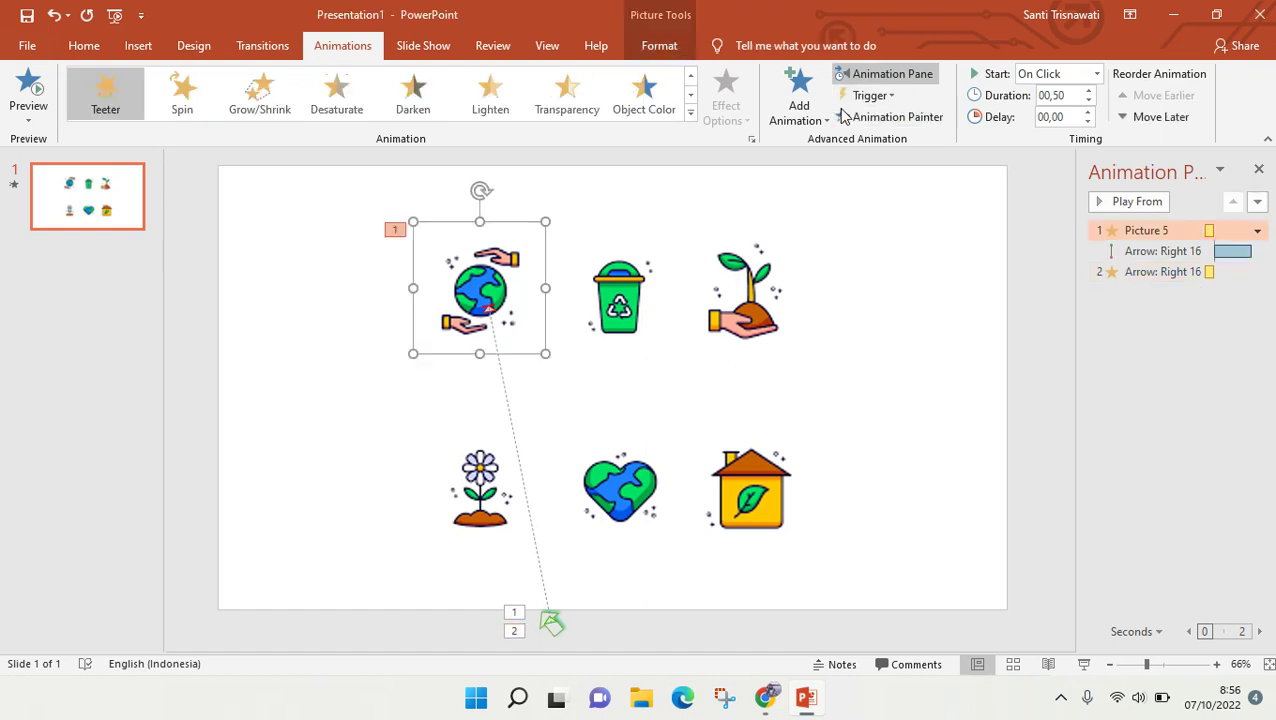
click(805, 105)
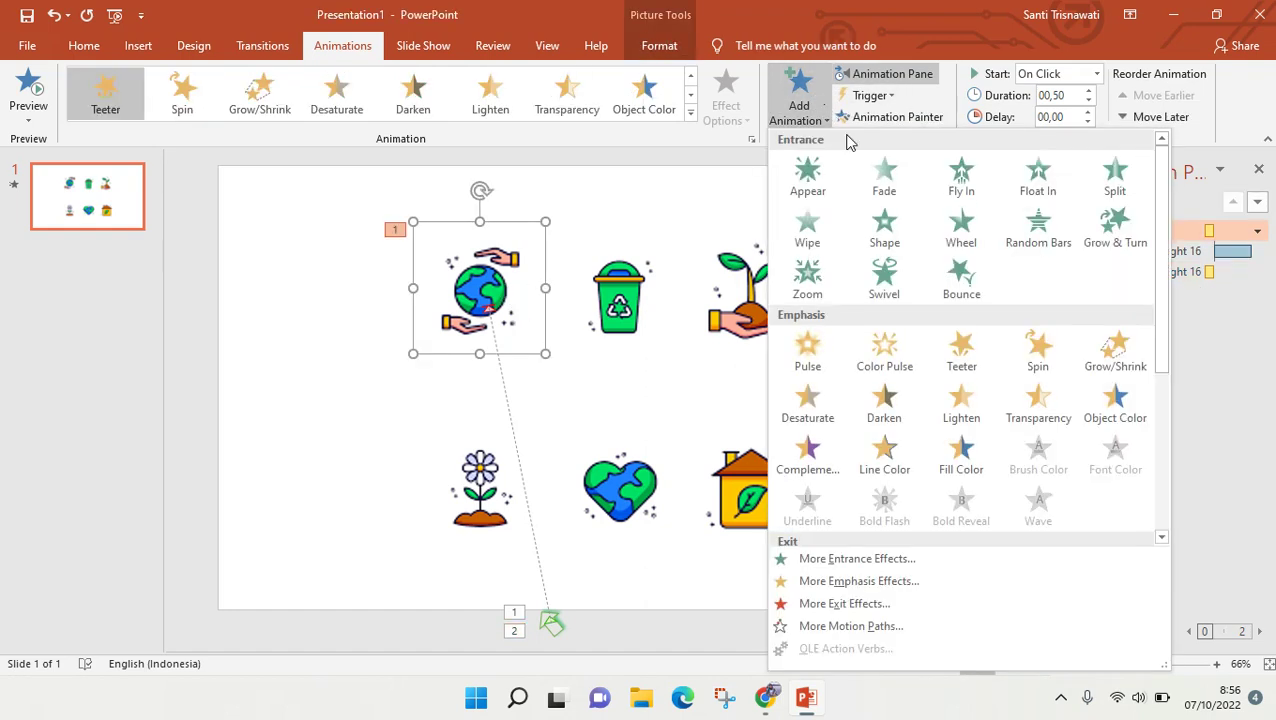
click(806, 358)
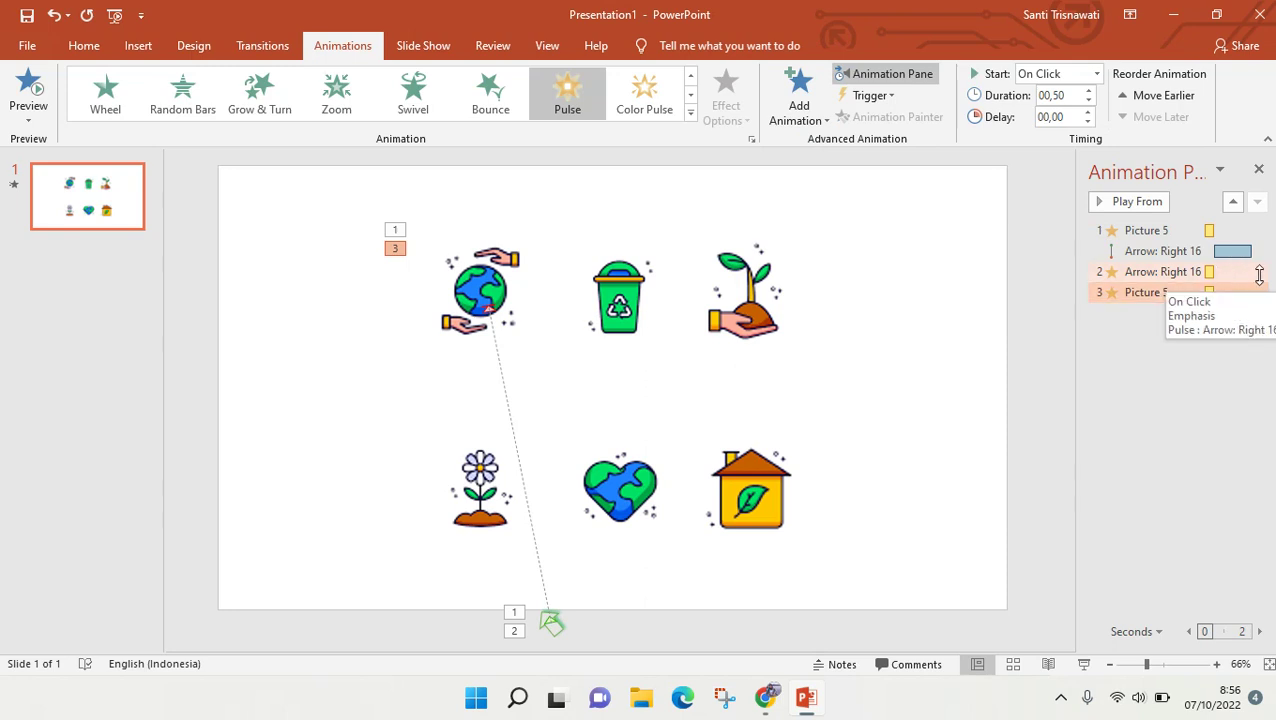
Step: Set the arrow's pulse to After Previous and the globe's pulse to With Previous
click(1160, 272)
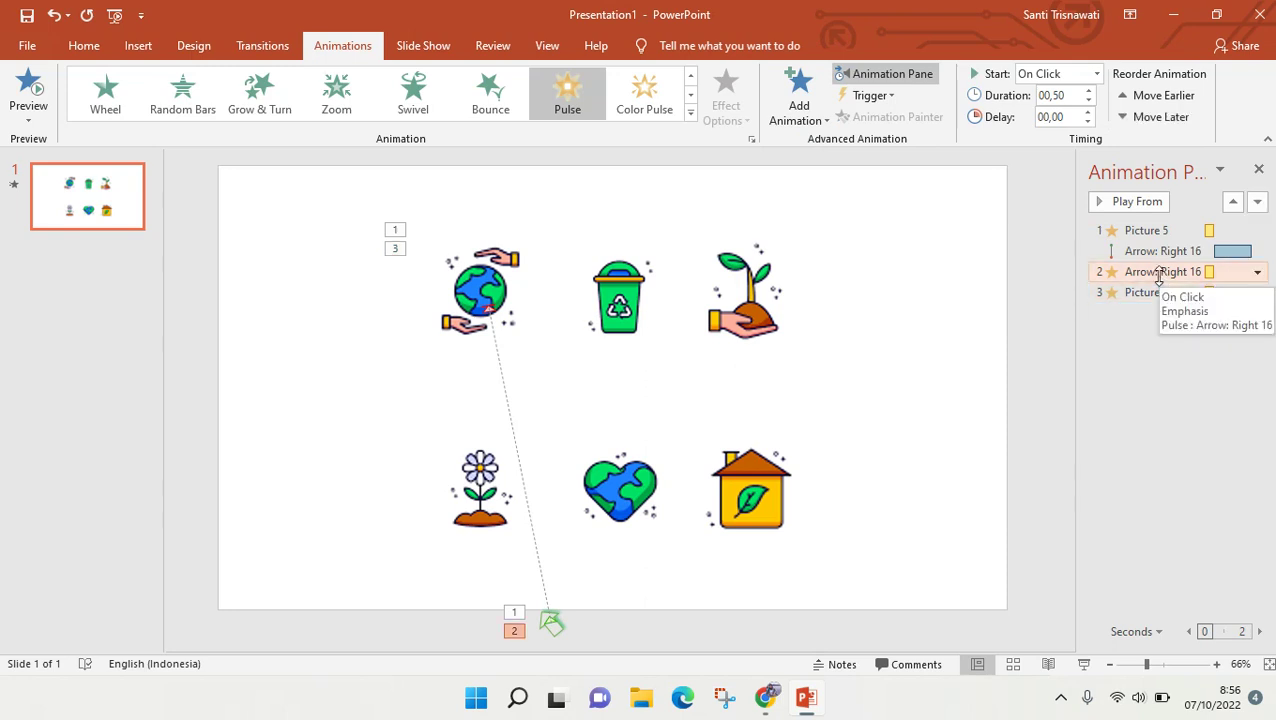
click(1256, 272)
click(1217, 332)
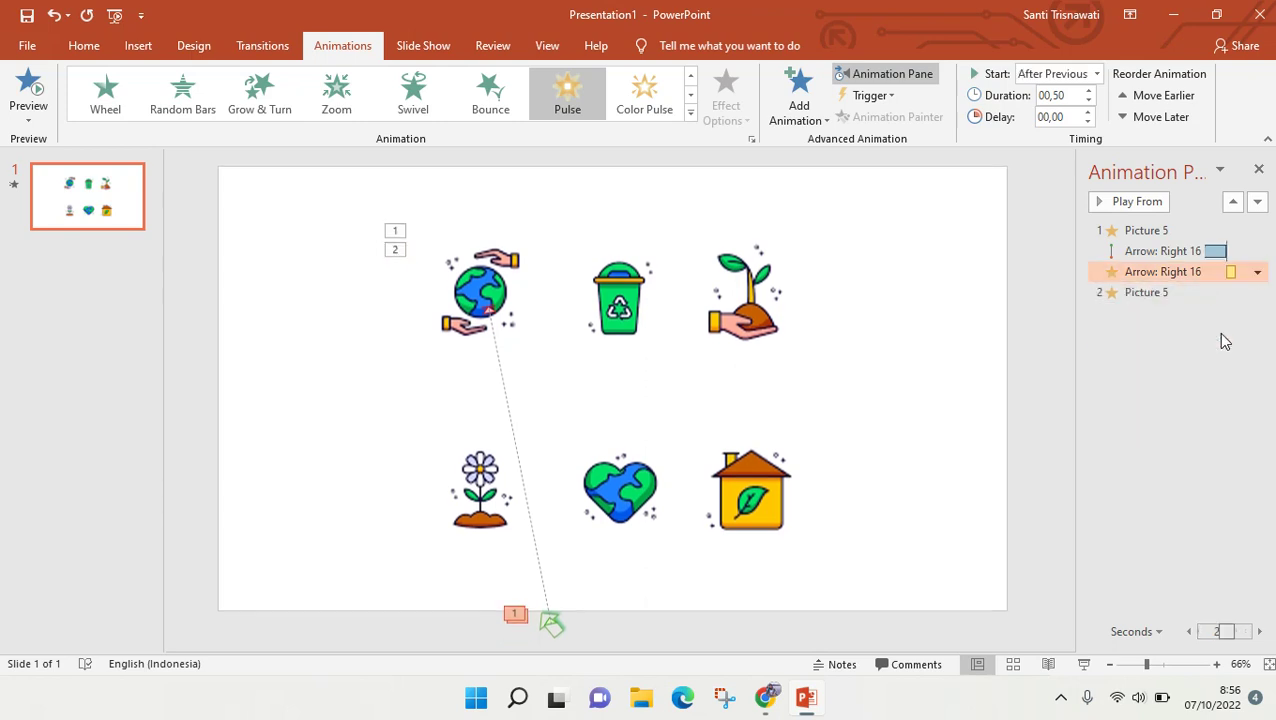
click(1163, 296)
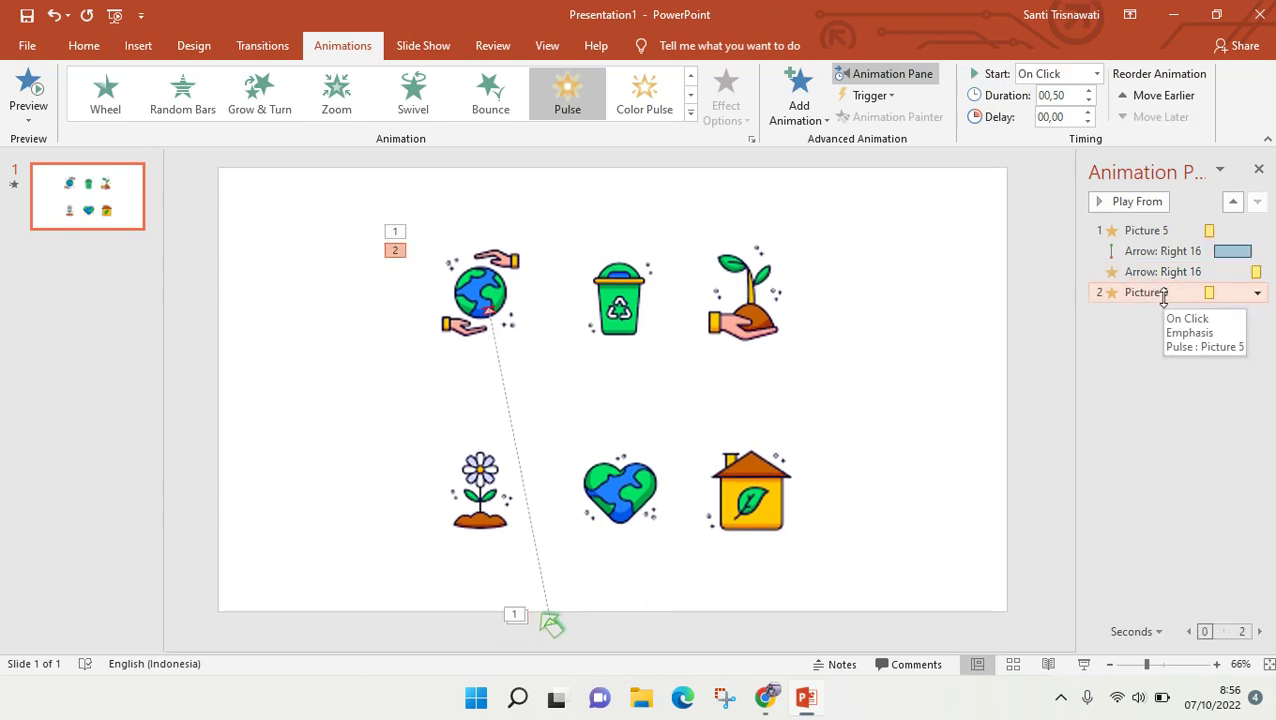
click(1257, 293)
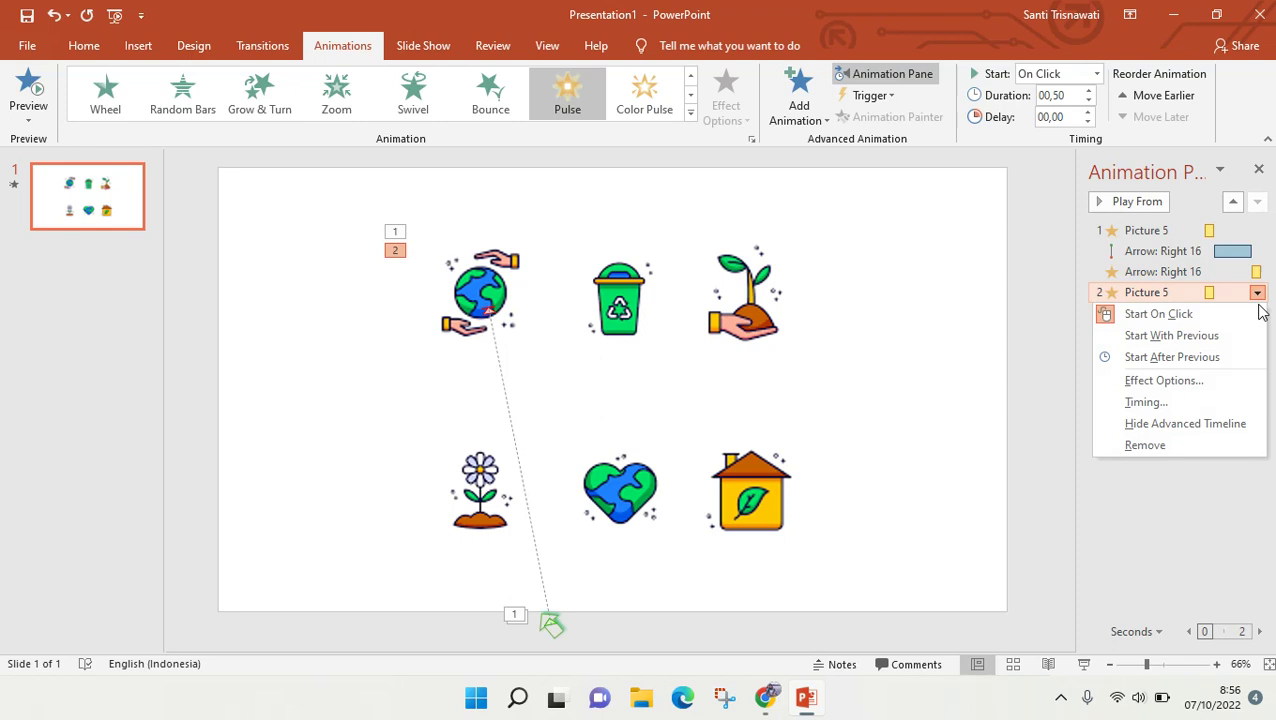
click(1228, 338)
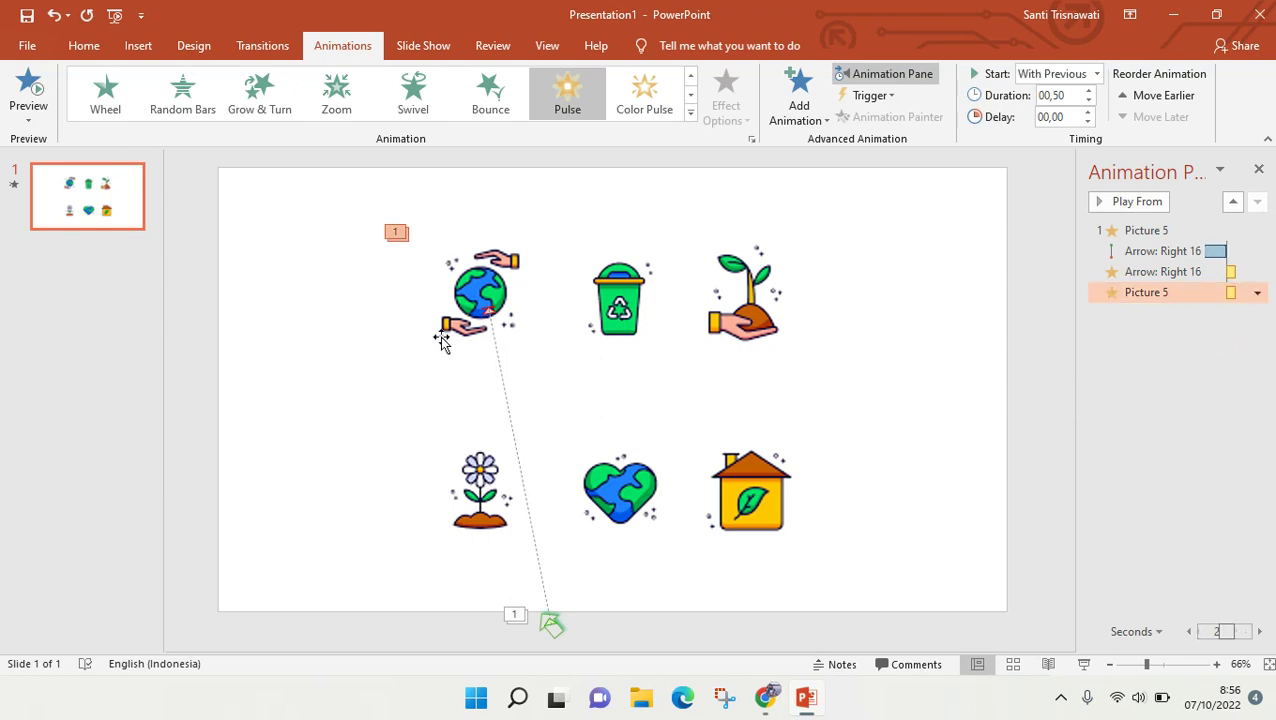
click(474, 268)
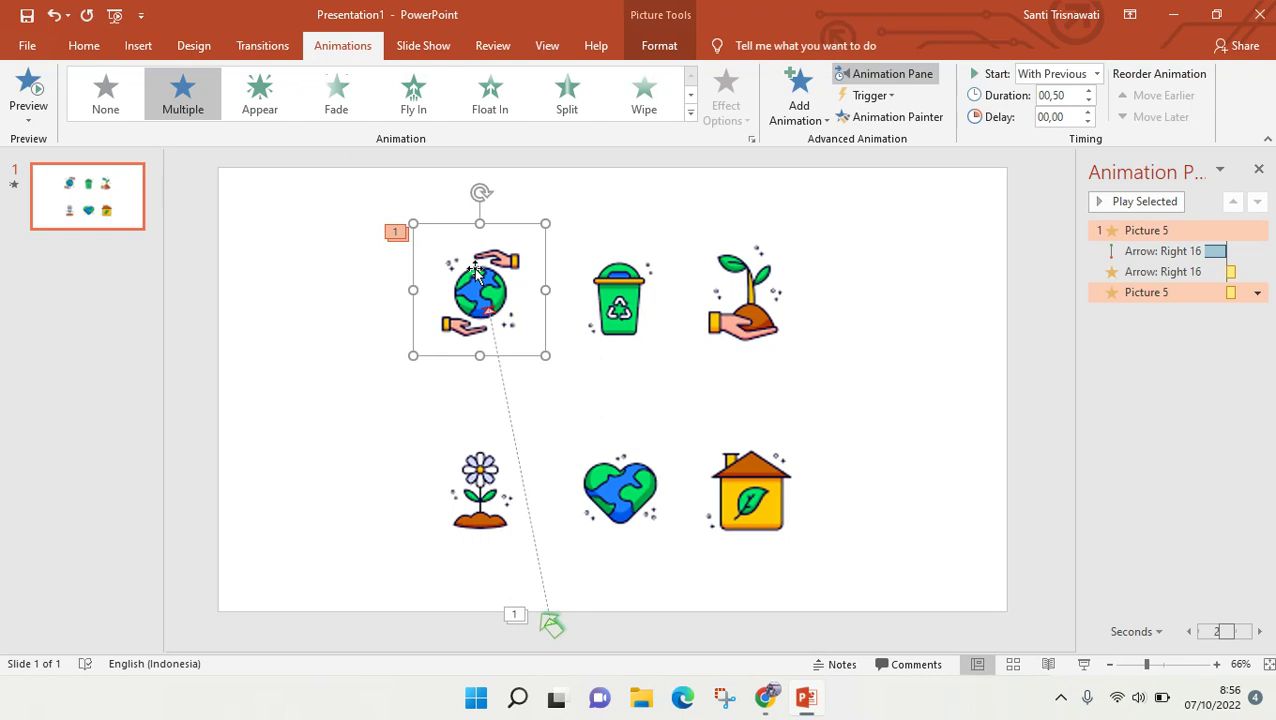
Step: Add an Appear entrance to the globe picture, set to Start After Previous
click(805, 97)
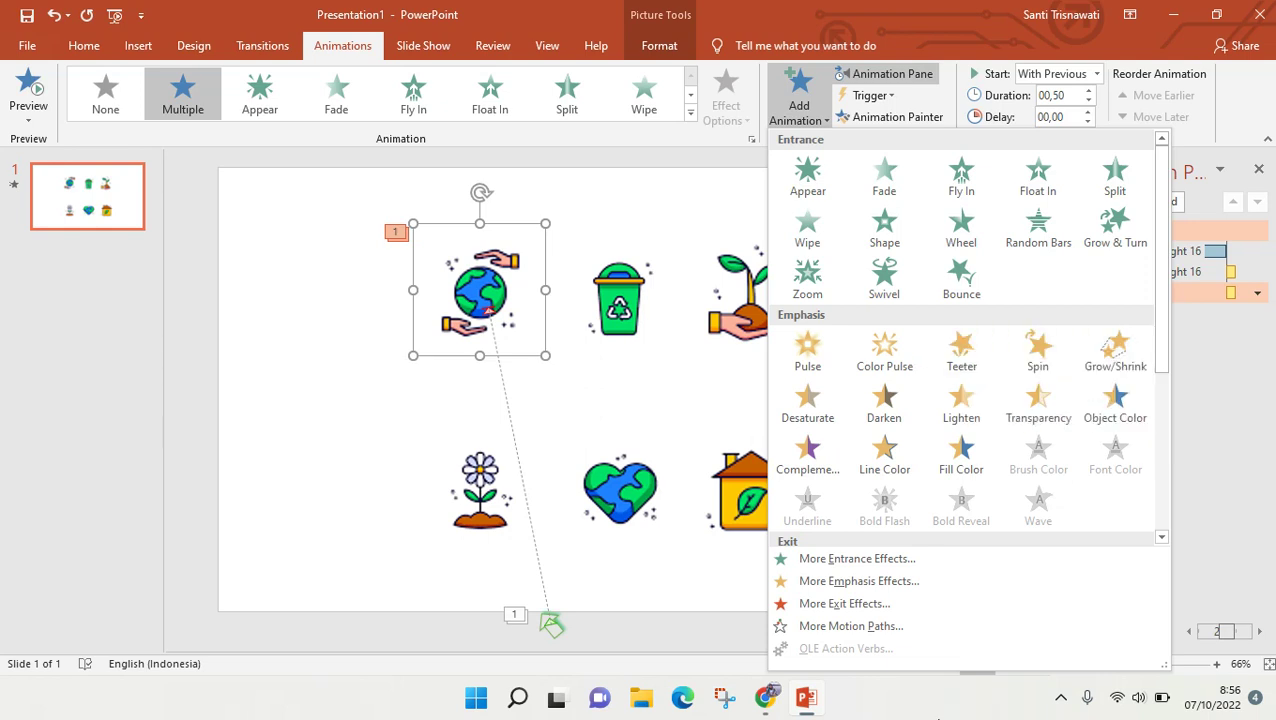
click(950, 704)
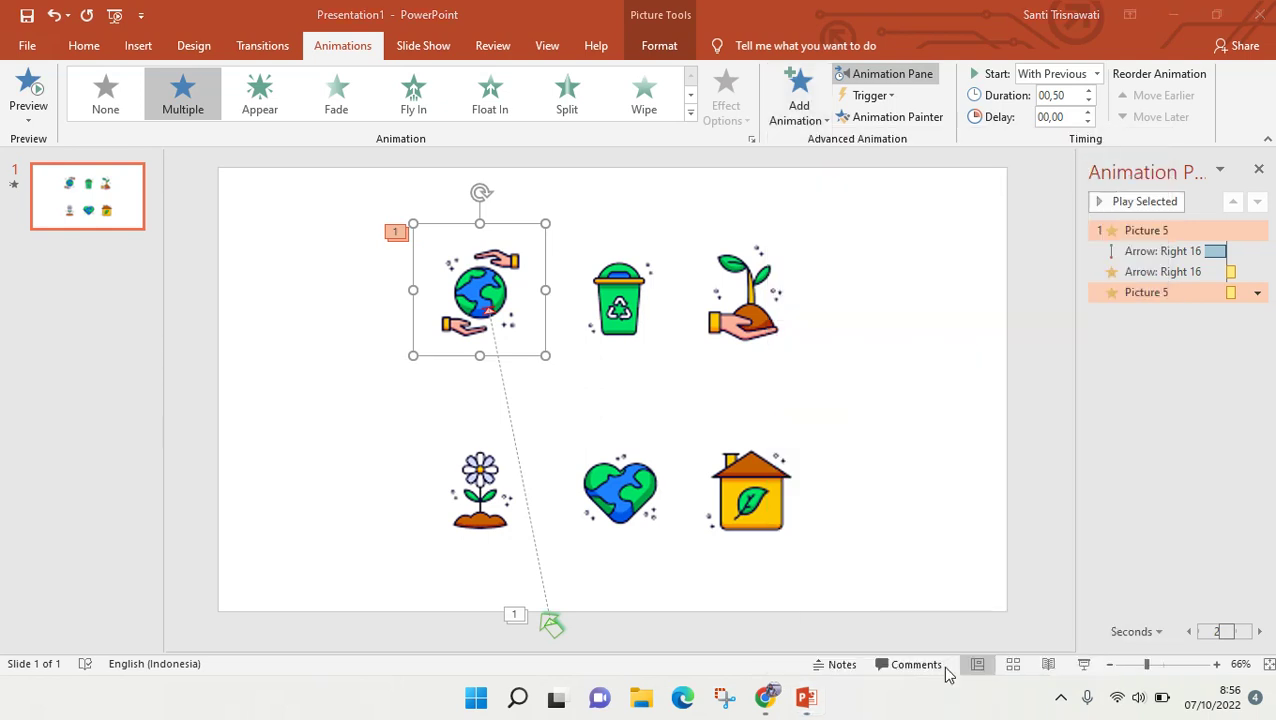
click(810, 112)
click(810, 112)
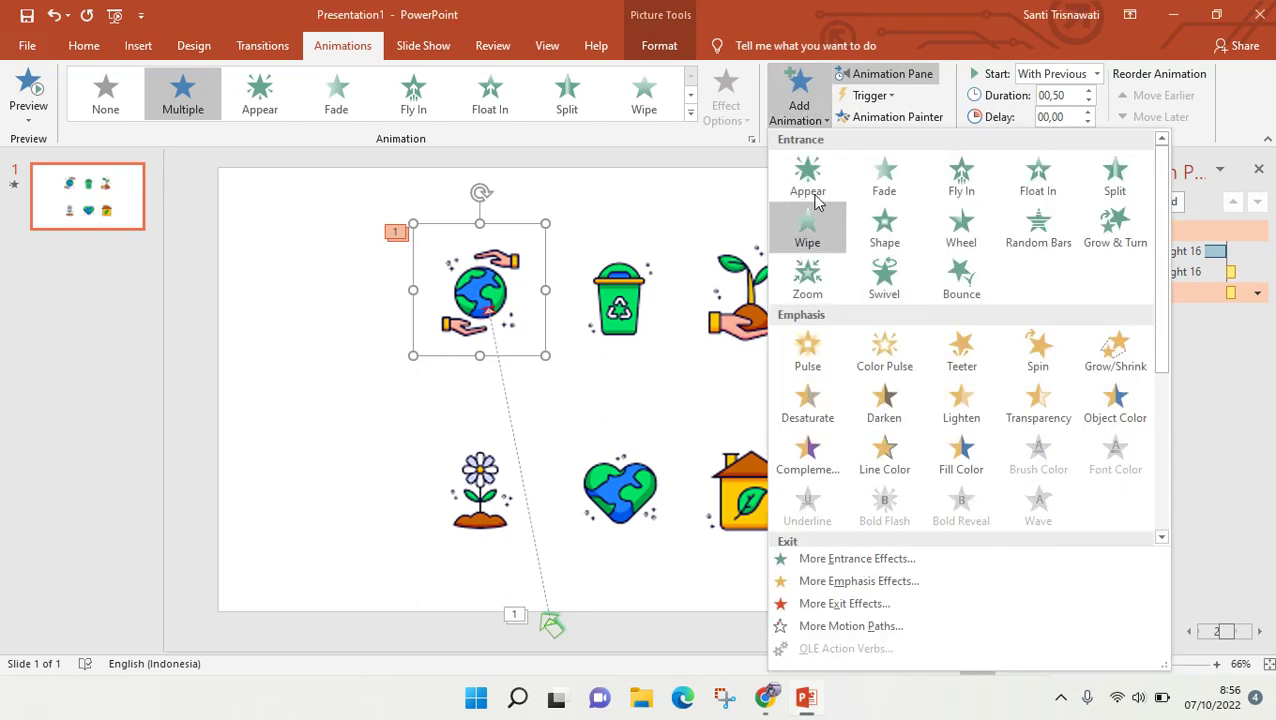
click(810, 198)
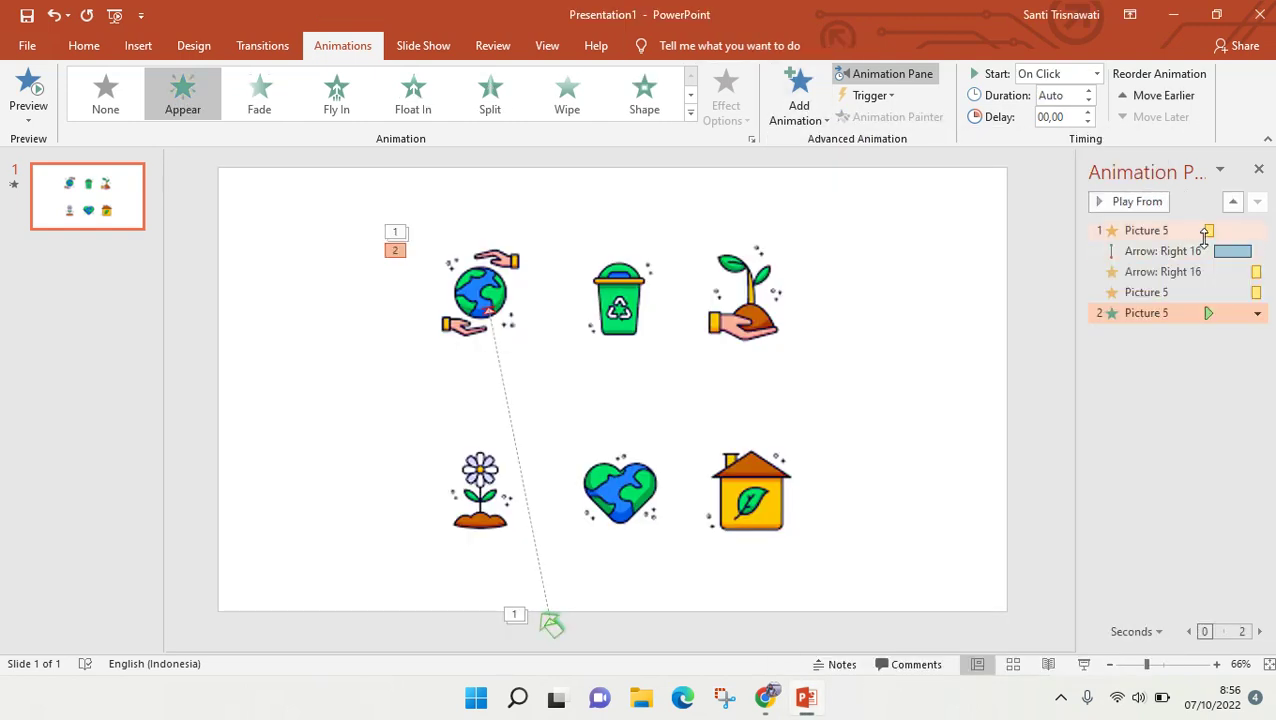
click(1257, 315)
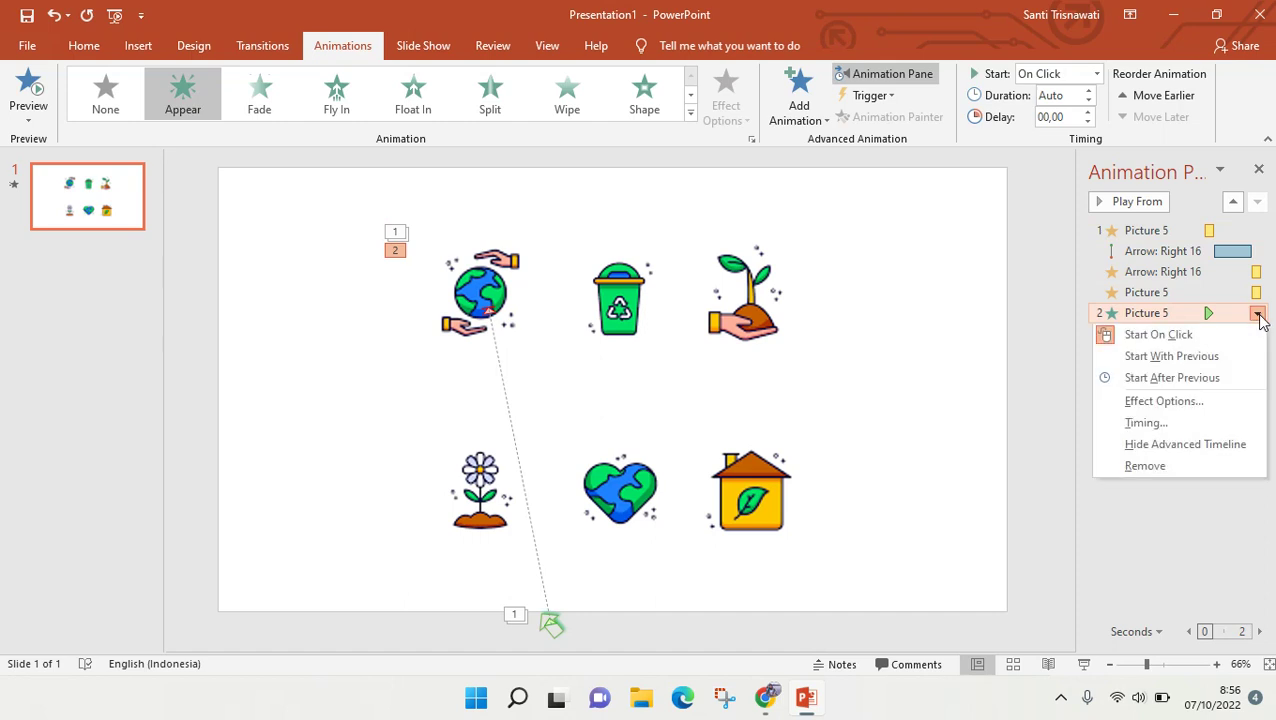
click(1229, 387)
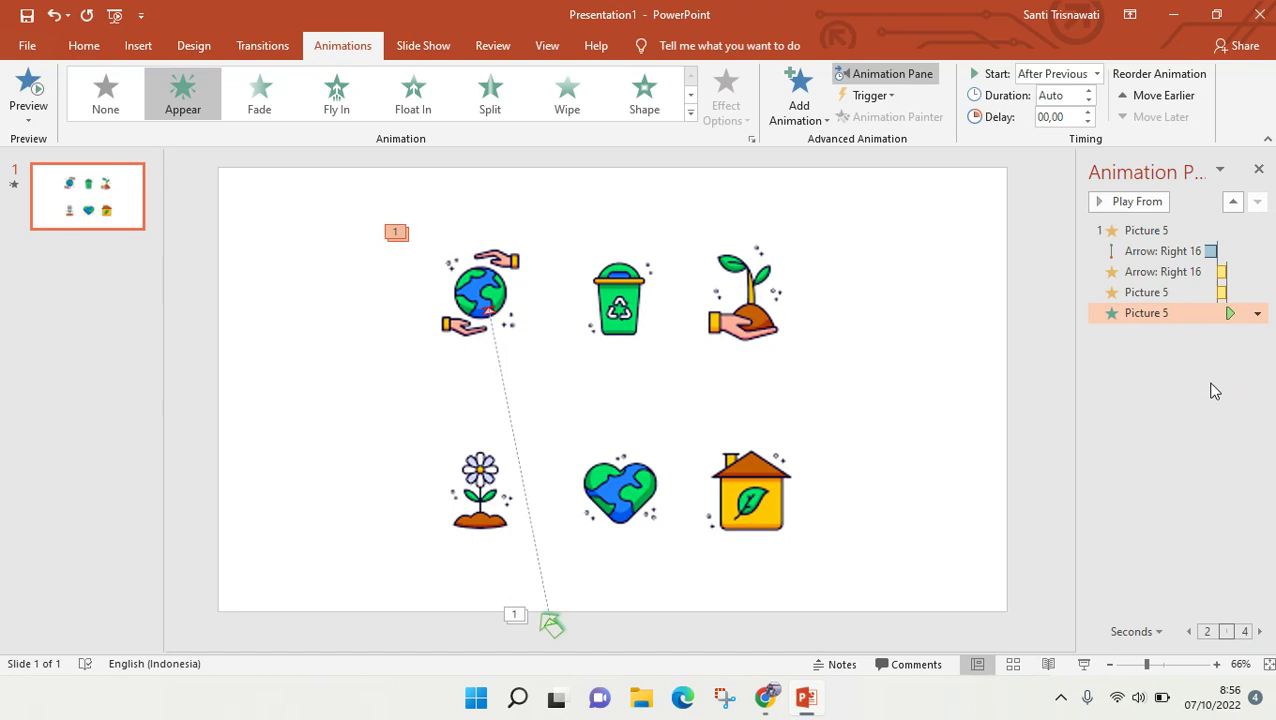
click(1022, 470)
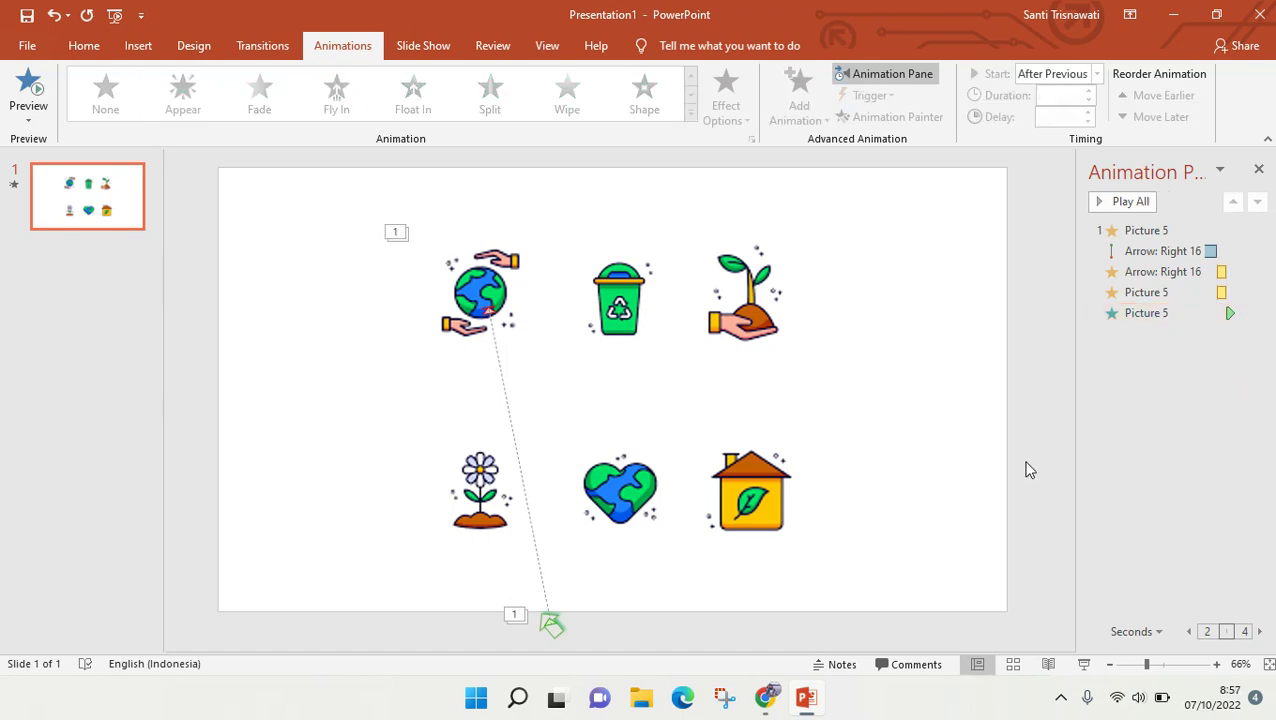